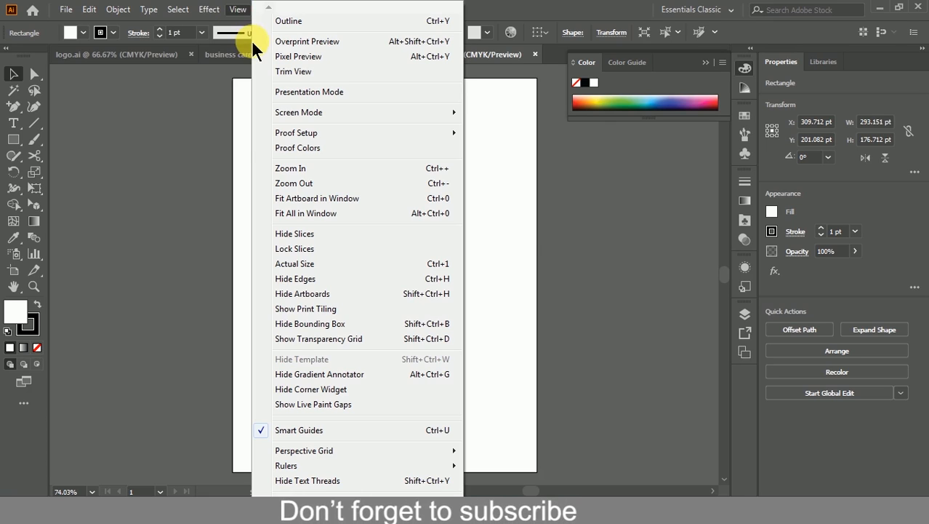
# Step: Show rulers around the Untitled-7 document window via View > Rulers
pyautogui.moveTo(255, 136)
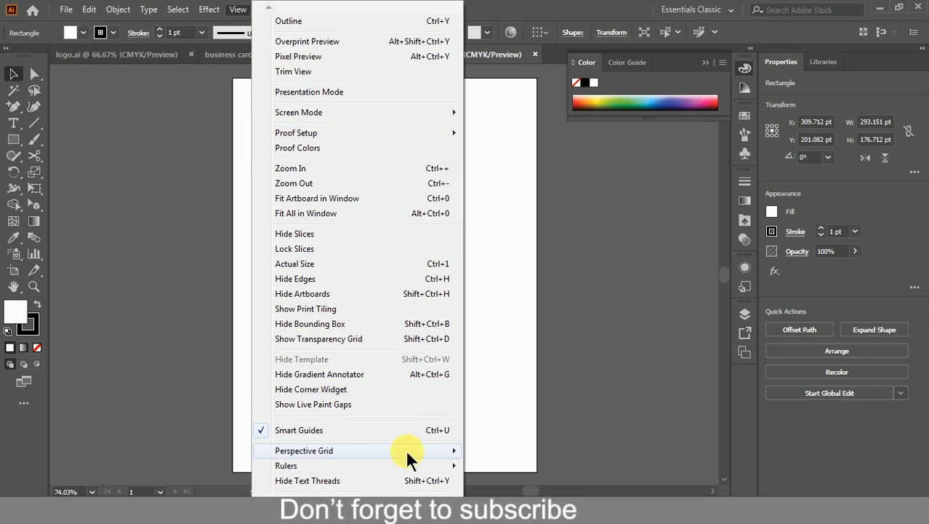
pyautogui.moveTo(445, 466)
pyautogui.click(516, 465)
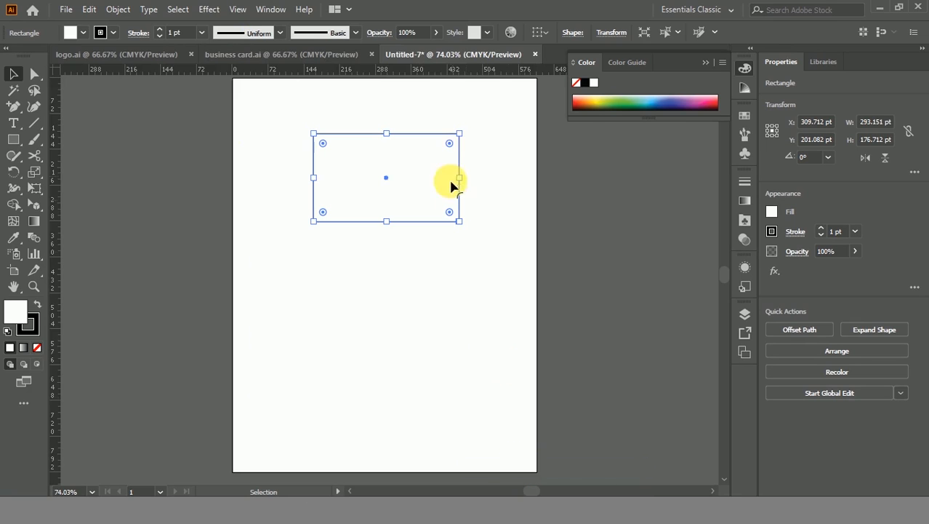
# Step: Switch ruler units to inches and resize the card rectangle to 3.5 × 2 in
pyautogui.rightClick(445, 73)
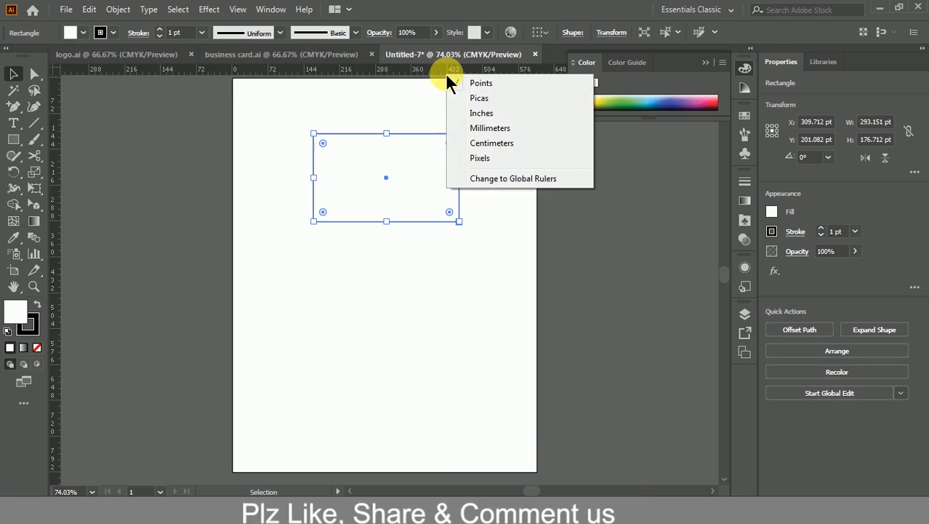
pyautogui.click(471, 113)
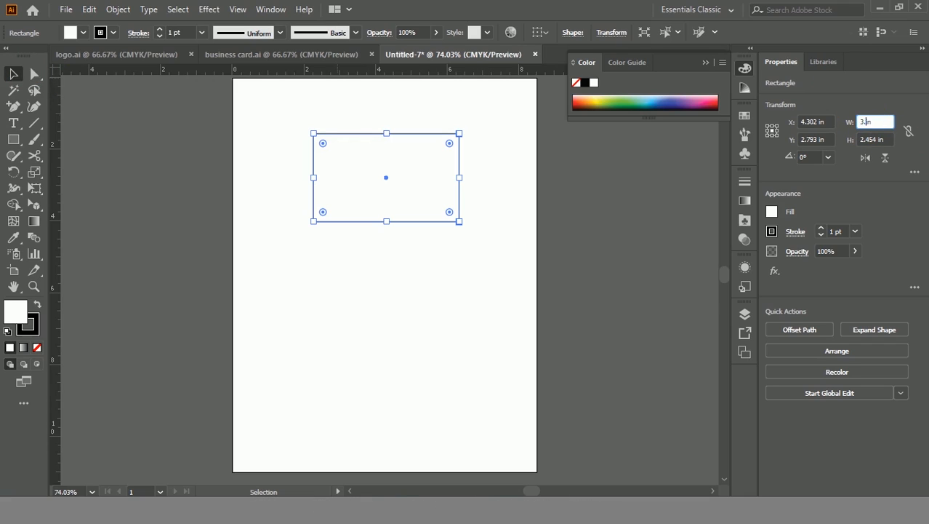
pyautogui.press('Tab')
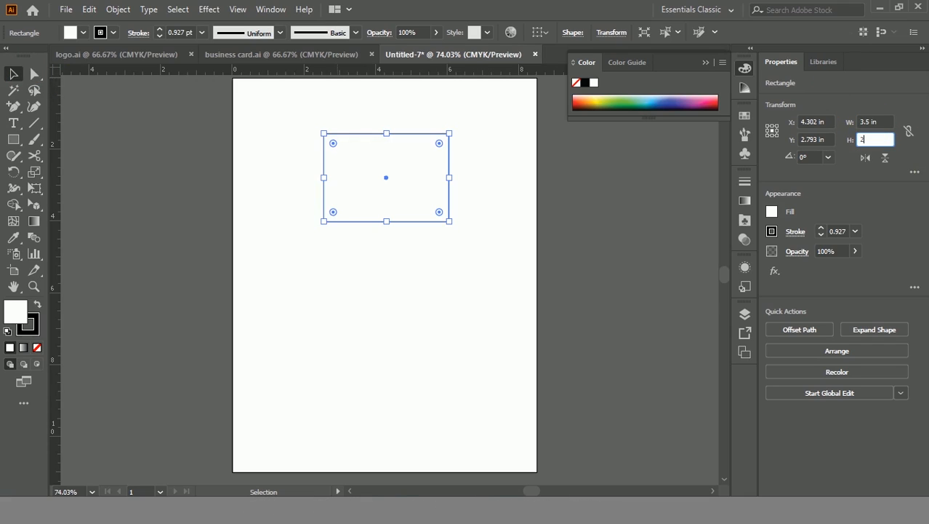
pyautogui.press('Return')
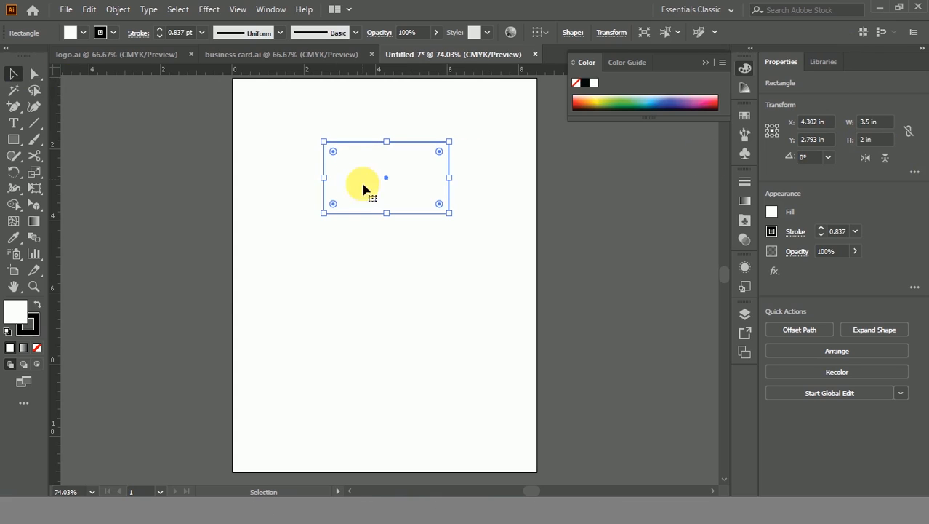
pyautogui.scroll(2, 373, 182)
pyautogui.click(564, 212)
pyautogui.click(453, 124)
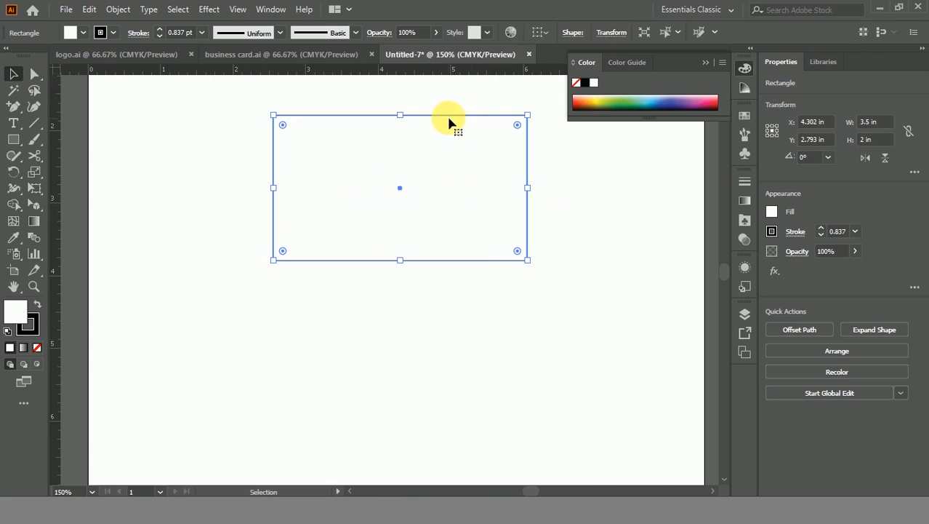
pyautogui.rightClick(445, 124)
# Step: Copy the card rectangle and paste it in front of the original
pyautogui.click(386, 218)
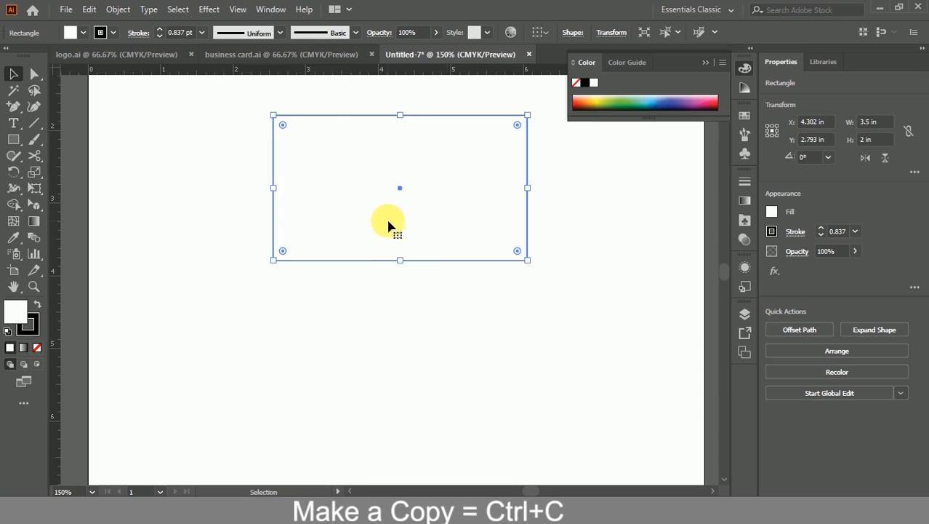
pyautogui.click(90, 10)
pyautogui.click(116, 76)
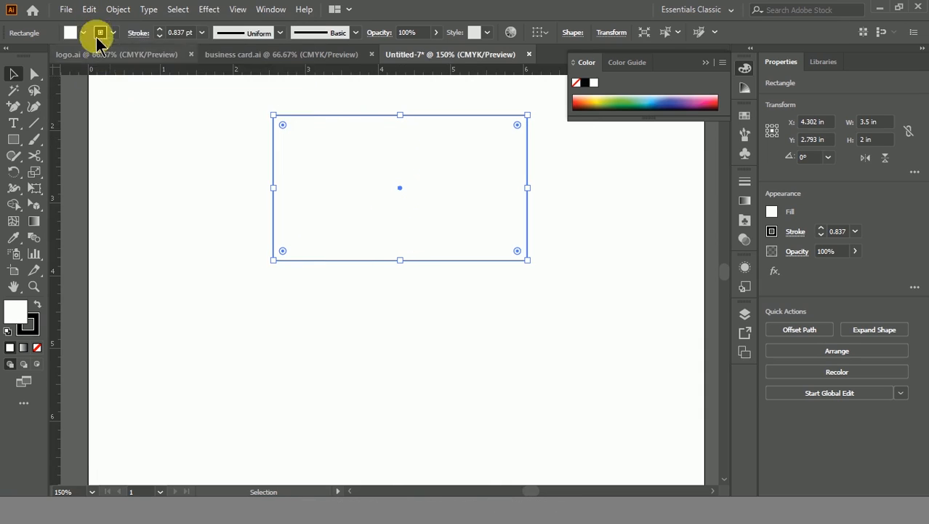
pyautogui.click(90, 11)
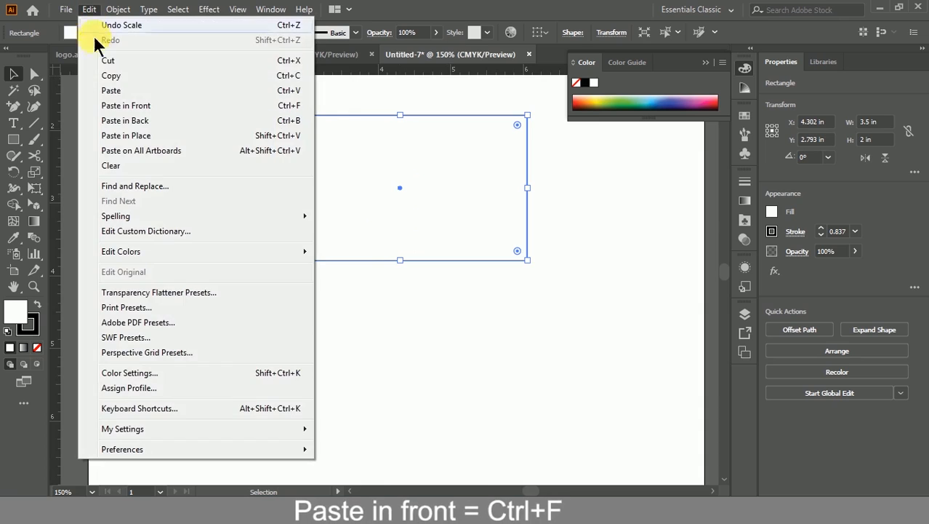
pyautogui.click(123, 102)
pyautogui.moveTo(329, 157); pyautogui.dragTo(293, 200)
pyautogui.hotkey('ctrl', 'z')
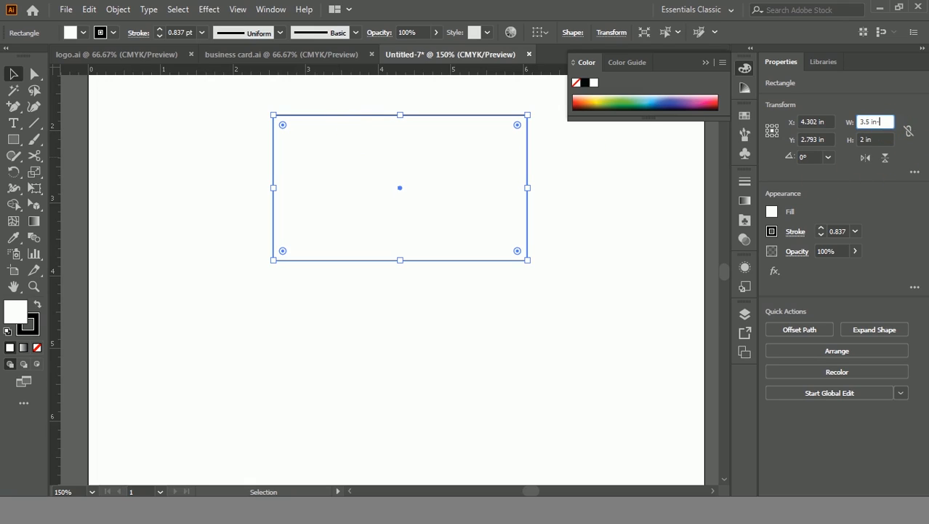
# Step: Shrink the pasted copy to 3.25 × 1.75 in by subtracting .25 from width and height
pyautogui.press('Return')
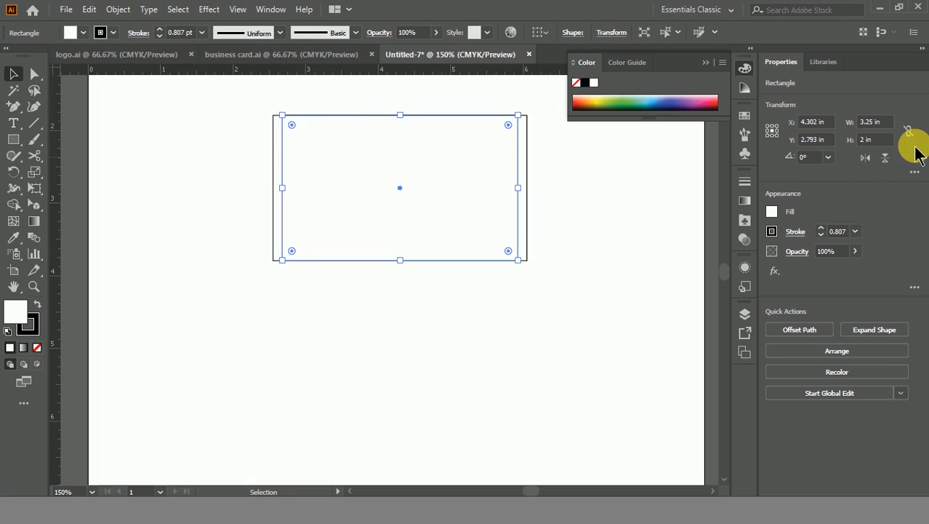
pyautogui.click(884, 144)
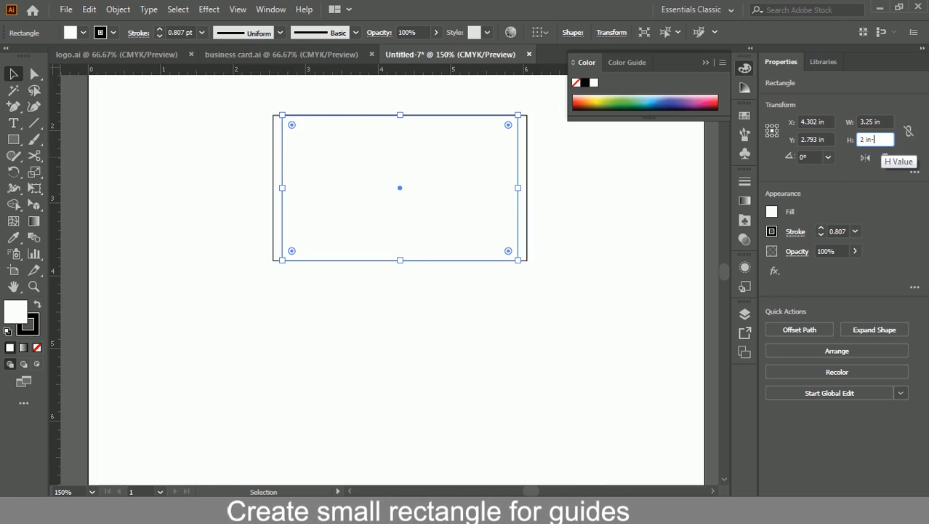
pyautogui.write('-.25')
pyautogui.press('Return')
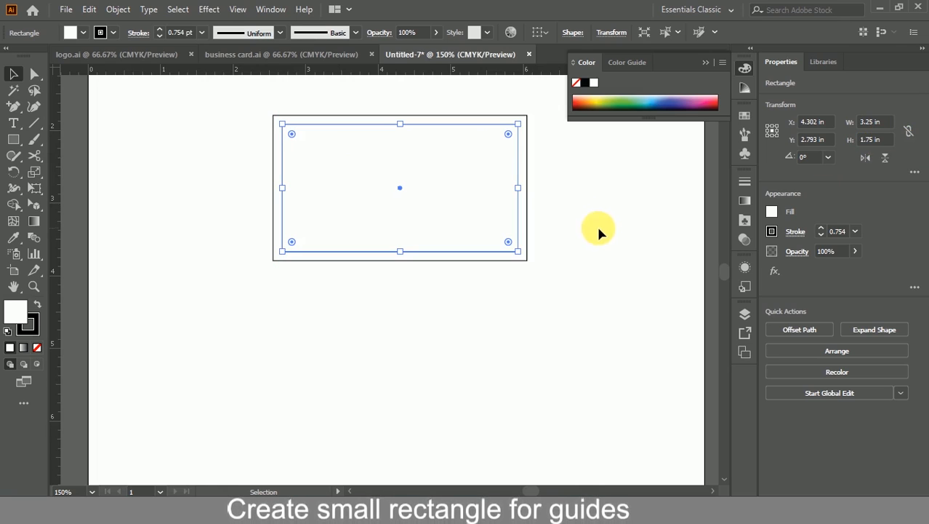
pyautogui.click(568, 199)
pyautogui.moveTo(568, 199); pyautogui.dragTo(575, 271)
pyautogui.scroll(1, 444, 249)
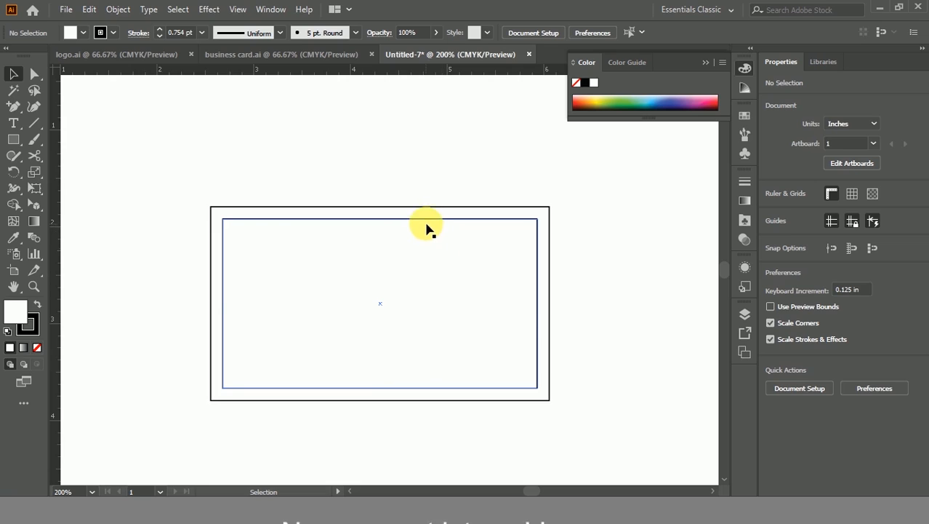
pyautogui.click(426, 219)
# Step: Convert the inner 3.25 × 1.75 in rectangle into a guide
pyautogui.rightClick(426, 217)
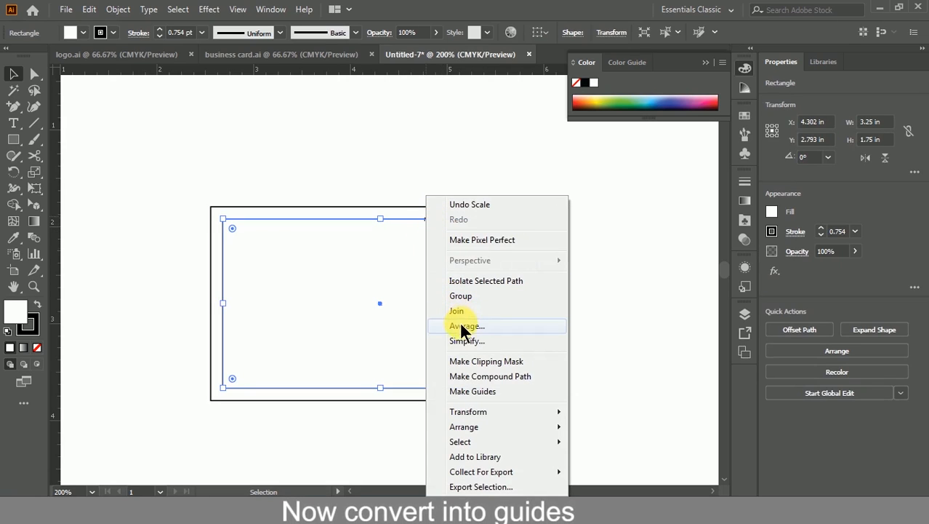
pyautogui.click(481, 390)
pyautogui.scroll(-2, 585, 276)
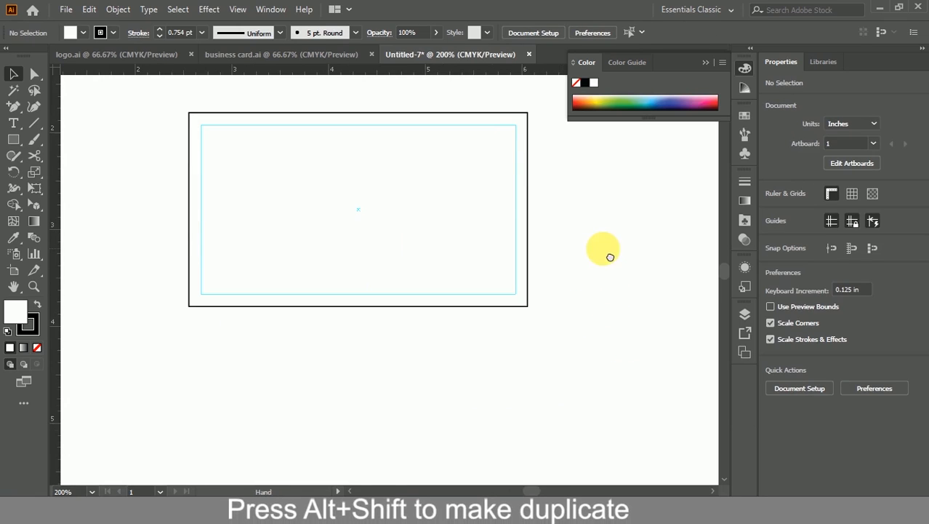
# Step: Unlock the guides from the canvas context menu
pyautogui.click(487, 126)
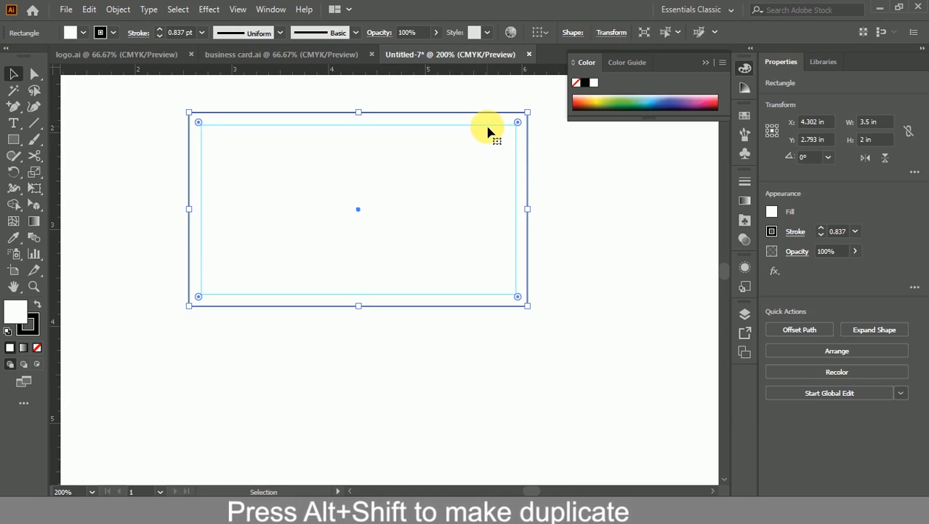
pyautogui.rightClick(485, 128)
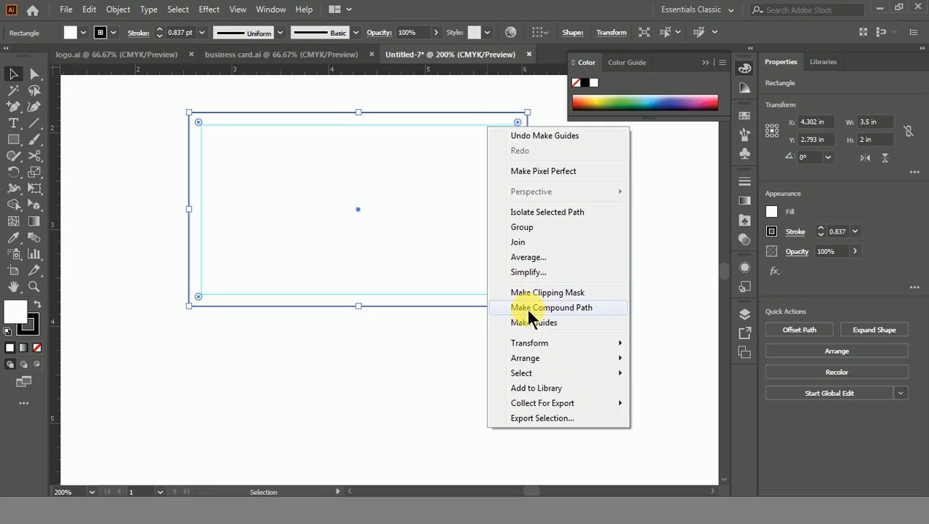
pyautogui.click(380, 371)
pyautogui.rightClick(460, 124)
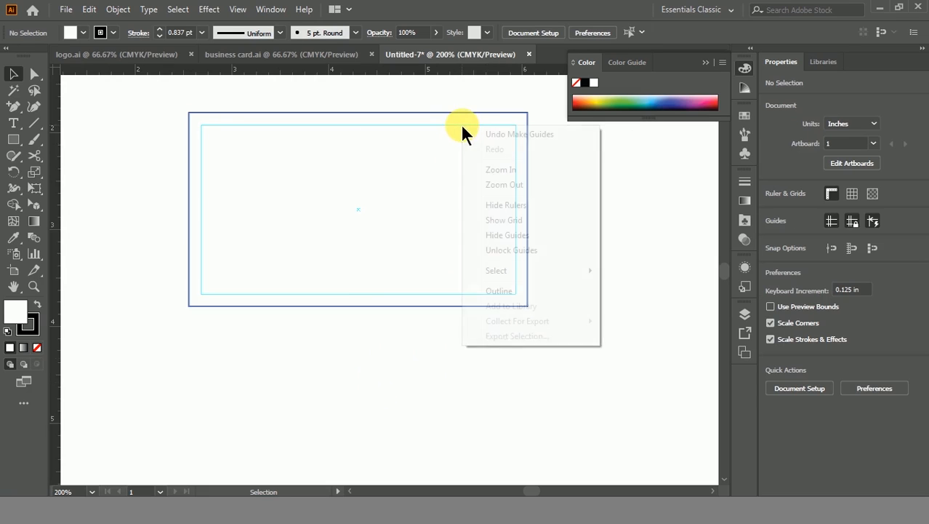
pyautogui.click(498, 250)
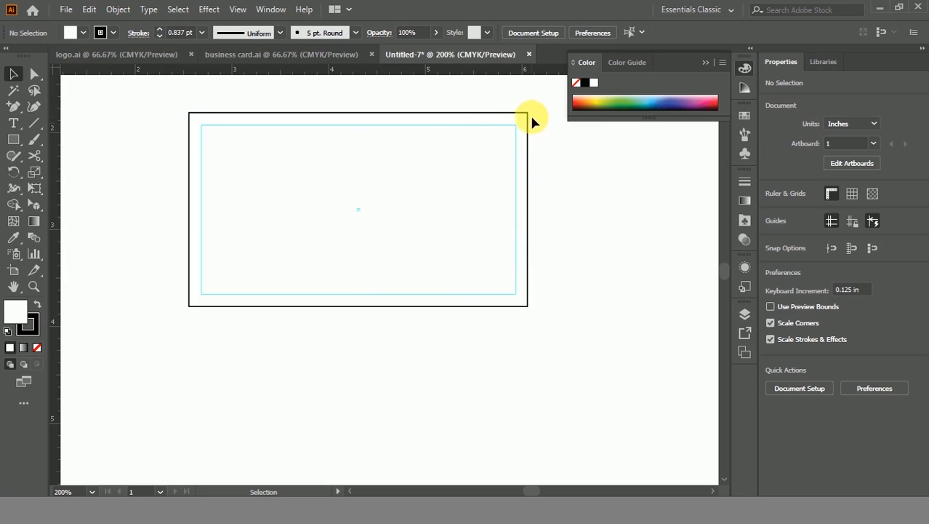
# Step: Duplicate the card rectangle and its guide below the original
pyautogui.moveTo(447, 164); pyautogui.dragTo(439, 173)
pyautogui.scroll(-1, 434, 179)
pyautogui.moveTo(418, 227); pyautogui.dragTo(448, 181)
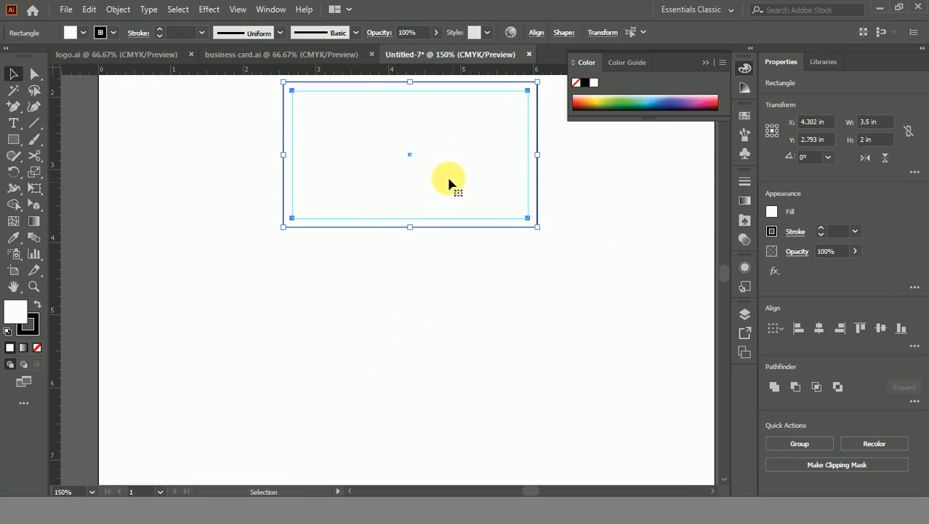
pyautogui.moveTo(431, 133); pyautogui.dragTo(425, 317)
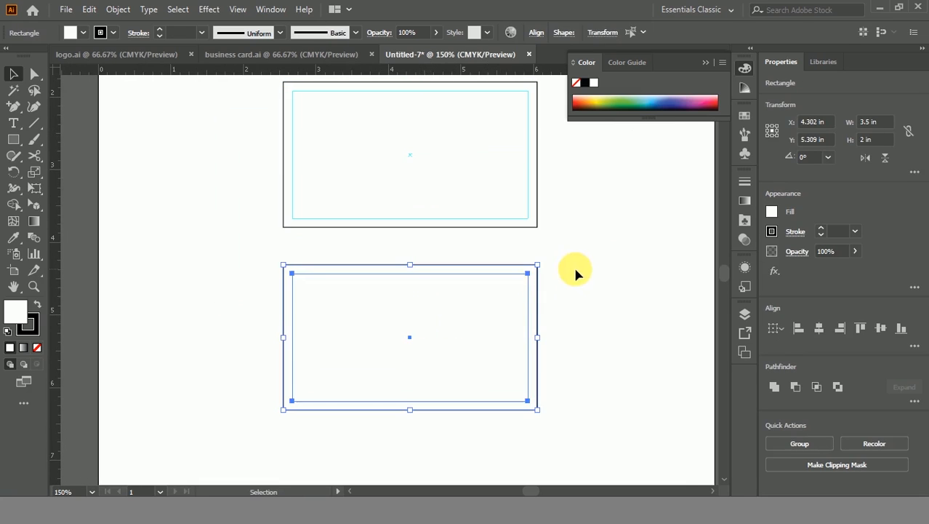
pyautogui.click(573, 258)
# Step: Bring both cards into view and close the floating colour panel
pyautogui.hotkey('ctrl', 's')
pyautogui.click(422, 382)
pyautogui.moveTo(583, 241); pyautogui.dragTo(527, 237)
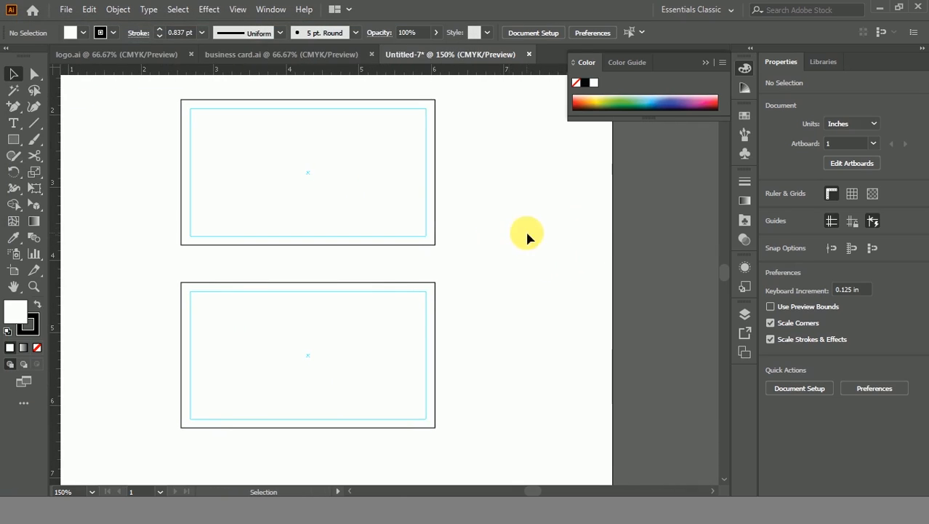
pyautogui.click(699, 63)
# Step: Select and copy all the Hotel Panorama logo artwork in logo.ai
pyautogui.click(149, 55)
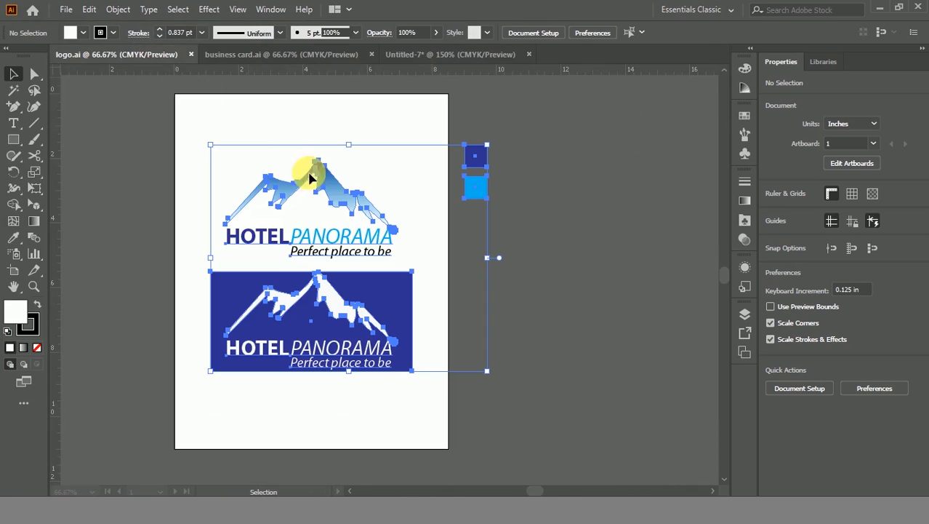
pyautogui.click(545, 175)
pyautogui.moveTo(544, 140); pyautogui.dragTo(222, 357)
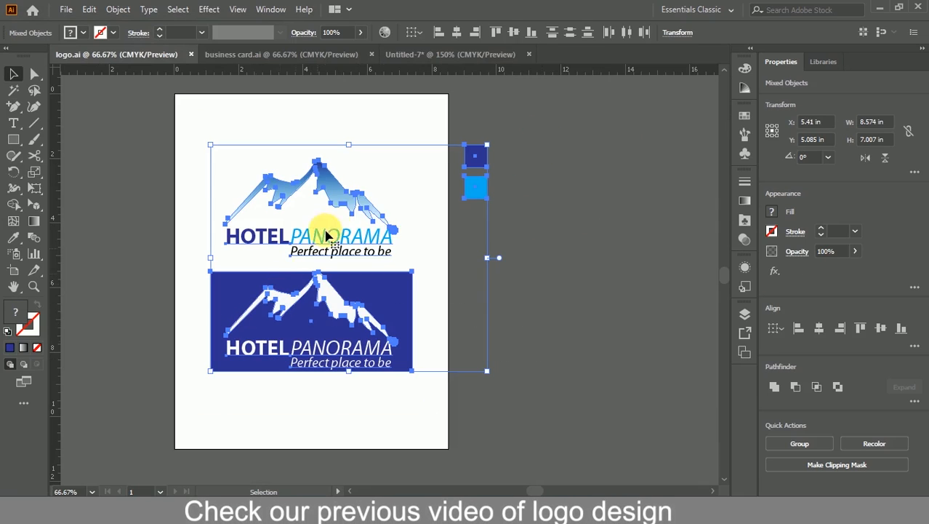
pyautogui.rightClick(328, 182)
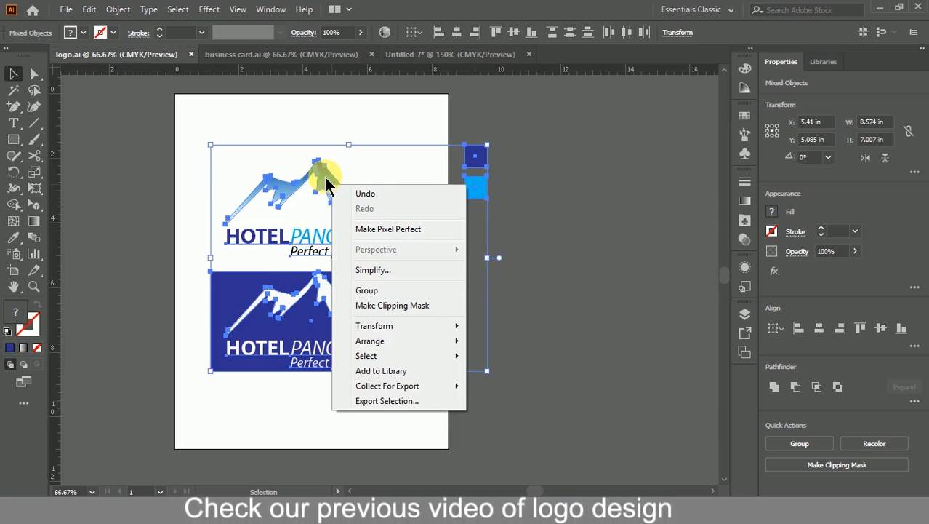
pyautogui.click(326, 177)
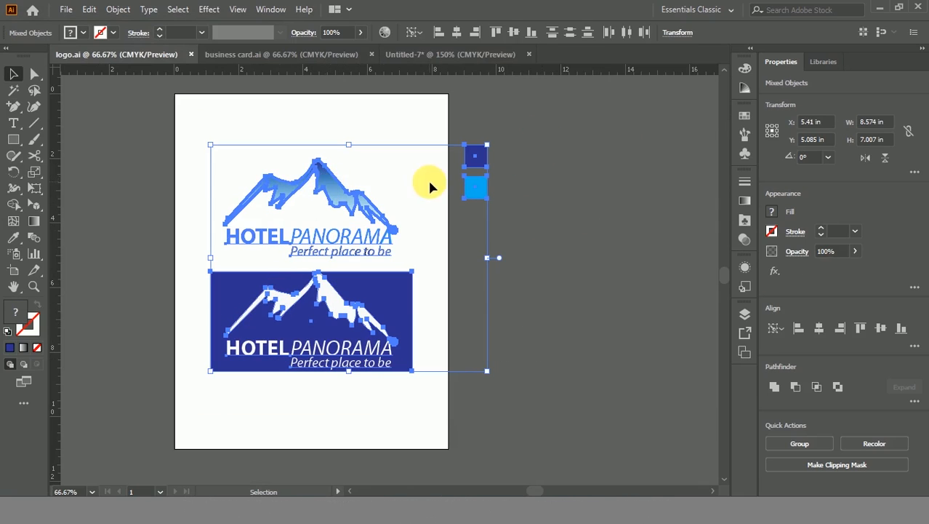
pyautogui.click(89, 9)
pyautogui.click(112, 76)
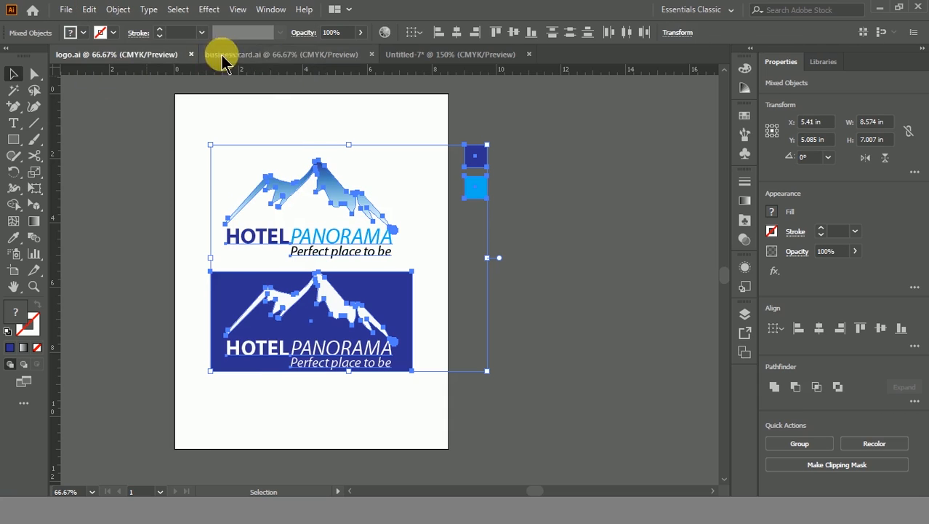
# Step: Paste the logo artwork in front in Untitled-7 and scale it down proportionally
pyautogui.click(429, 55)
pyautogui.click(87, 9)
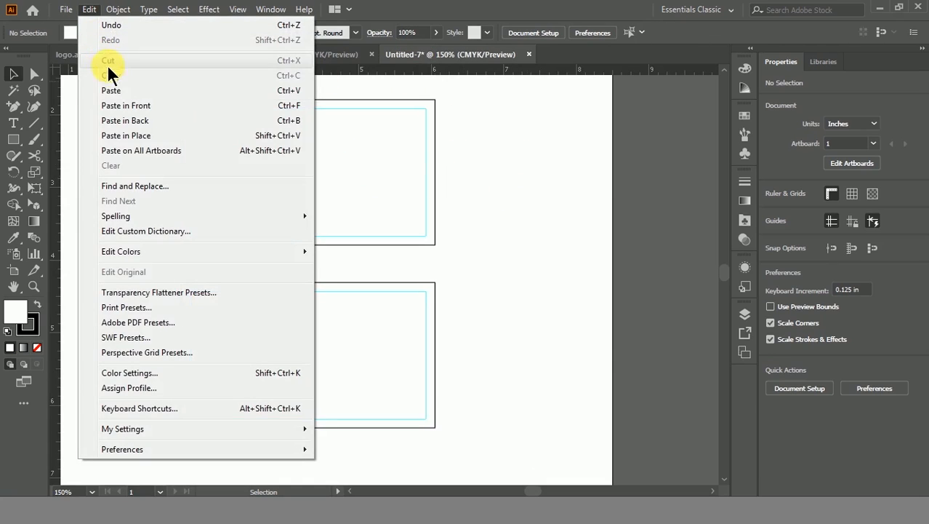
pyautogui.click(128, 106)
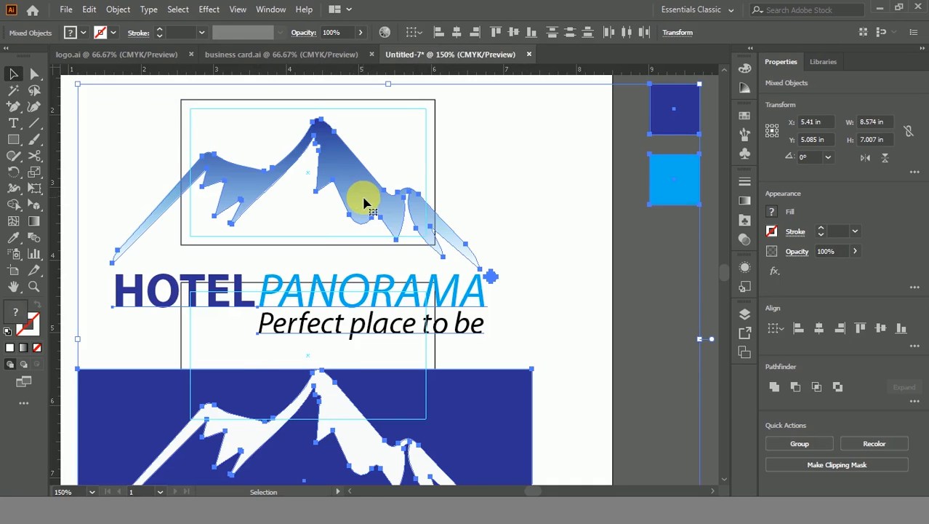
pyautogui.hotkey('ctrl', '-')
pyautogui.hotkey('ctrl', '-')
pyautogui.moveTo(527, 176); pyautogui.dragTo(397, 281)
pyautogui.moveTo(350, 366); pyautogui.dragTo(537, 210)
# Step: Move the logos and blue swatches off the artboard to the right
pyautogui.click(570, 307)
pyautogui.moveTo(474, 276); pyautogui.dragTo(425, 296)
pyautogui.hotkey('ctrl', 'z')
pyautogui.hotkey('ctrl', 'z')
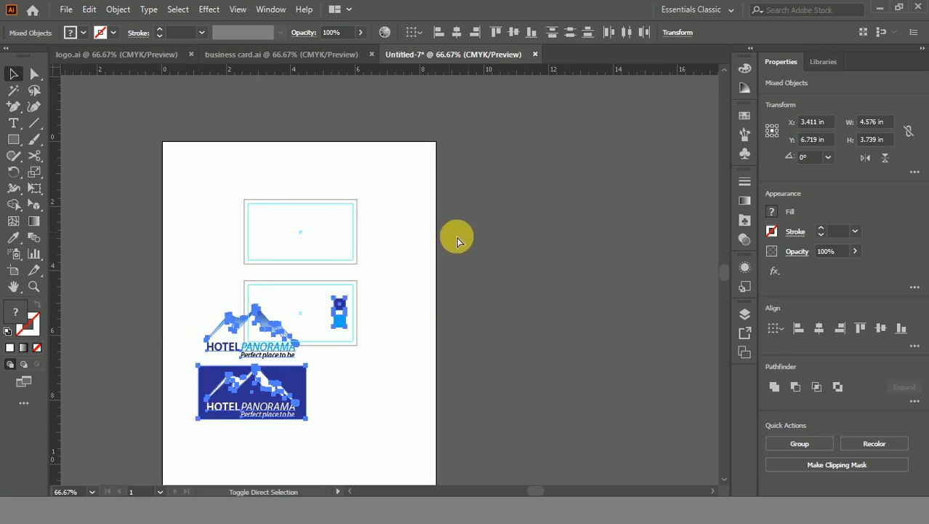
pyautogui.hotkey('ctrl', 'shift', 'z')
pyautogui.moveTo(493, 229); pyautogui.dragTo(541, 232)
pyautogui.click(525, 321)
pyautogui.moveTo(433, 305); pyautogui.dragTo(510, 346)
pyautogui.click(592, 211)
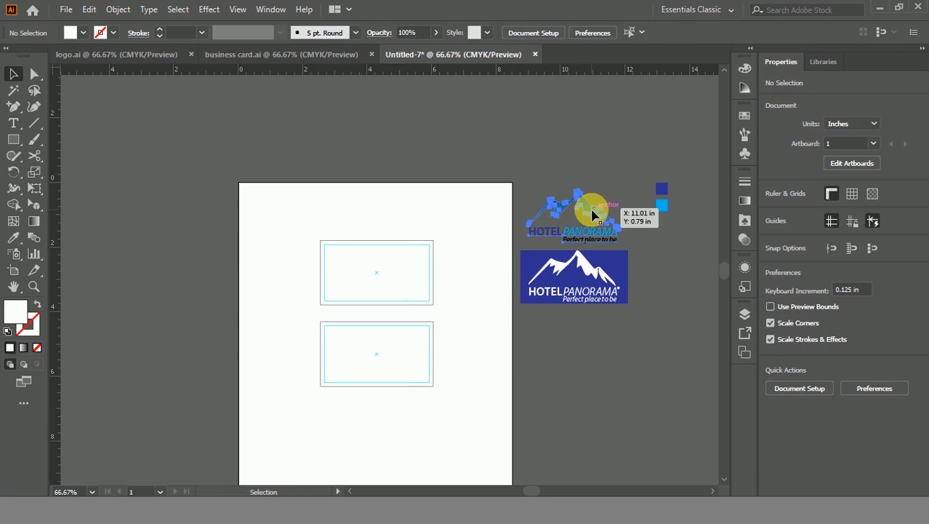
pyautogui.click(531, 166)
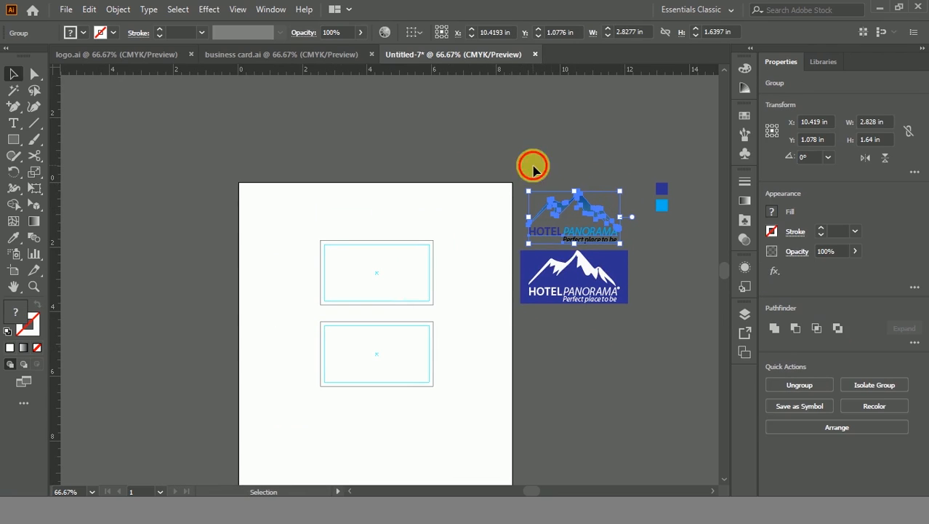
pyautogui.moveTo(454, 295); pyautogui.dragTo(452, 241)
pyautogui.scroll(1, 453, 241)
# Step: Fill the lower card rectangle with the dark blue swatch using the Eyedropper
pyautogui.click(420, 288)
pyautogui.scroll(2, 393, 297)
pyautogui.hscroll(3, 393, 297)
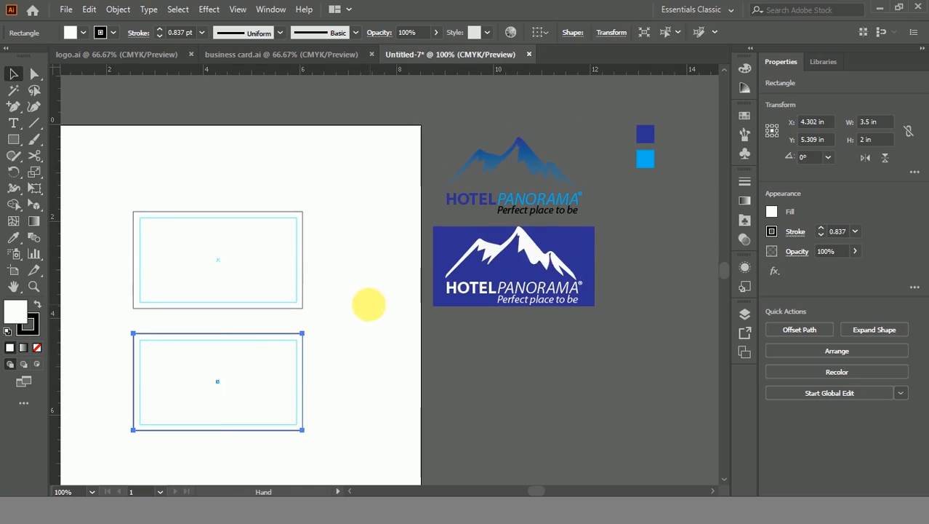
pyautogui.click(18, 238)
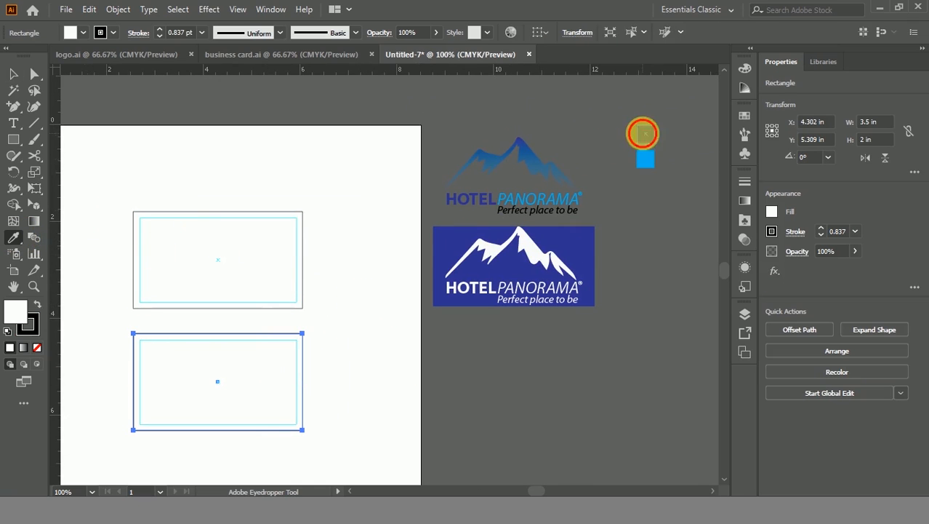
pyautogui.click(643, 133)
pyautogui.click(14, 75)
# Step: Copy the dark blue card rectangle and paste it in front
pyautogui.click(21, 323)
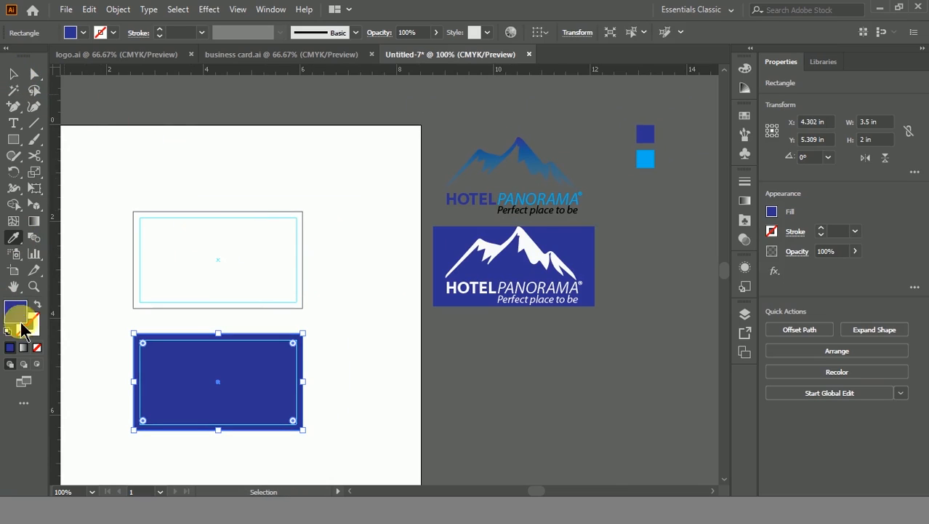
pyautogui.click(13, 75)
pyautogui.click(247, 149)
pyautogui.moveTo(258, 154); pyautogui.dragTo(272, 95)
pyautogui.click(256, 280)
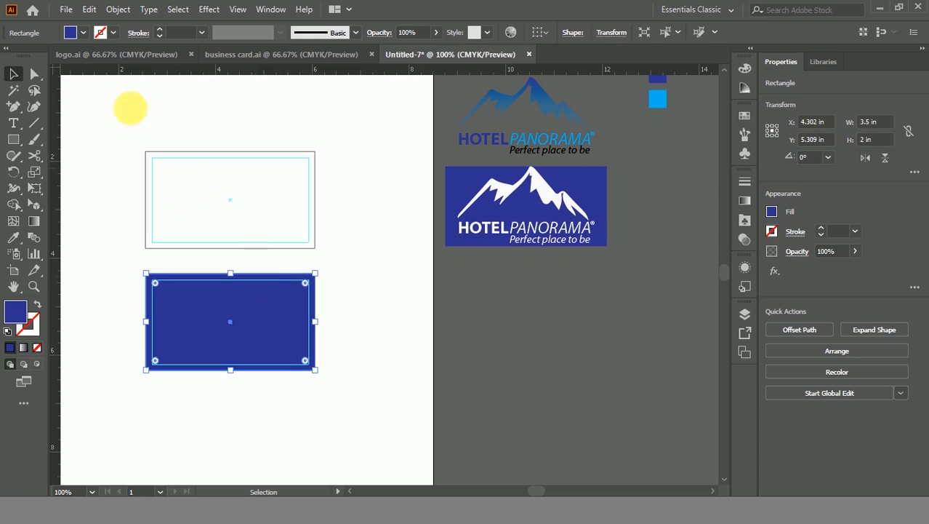
pyautogui.click(88, 9)
pyautogui.click(111, 76)
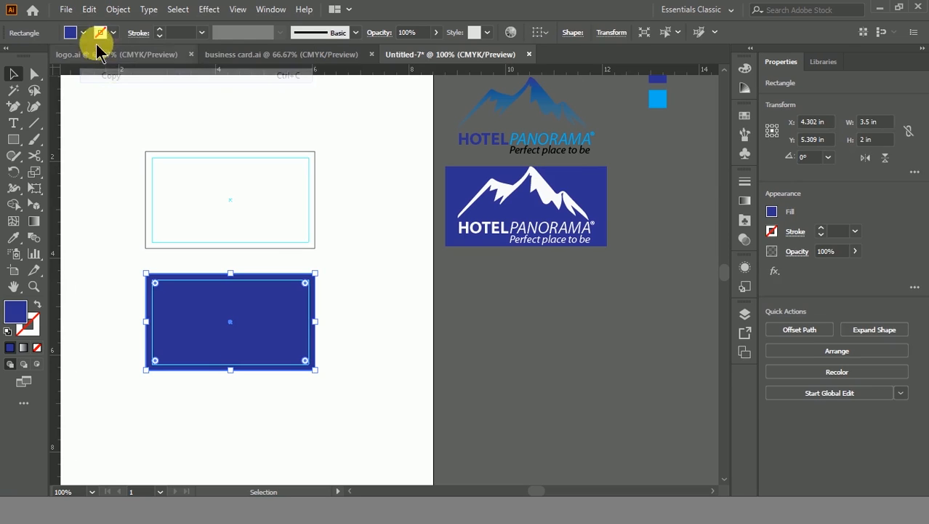
pyautogui.click(88, 9)
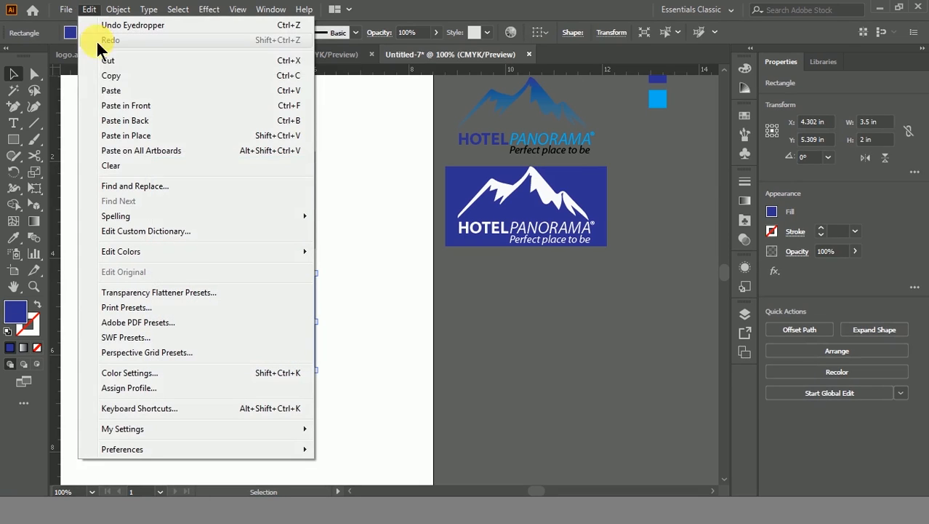
pyautogui.click(125, 105)
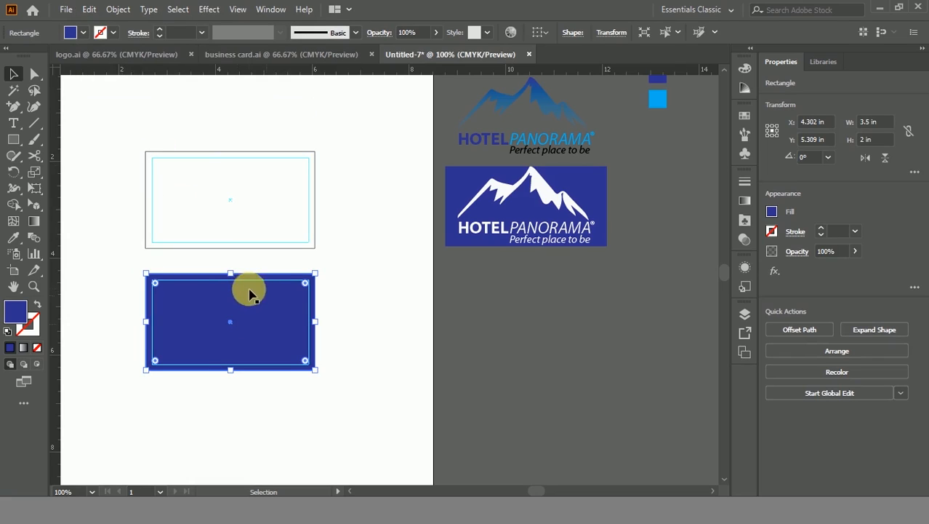
# Step: Cut the copy down to a 0.375 in strip at the card bottom, filled light blue
pyautogui.moveTo(231, 273); pyautogui.dragTo(233, 357)
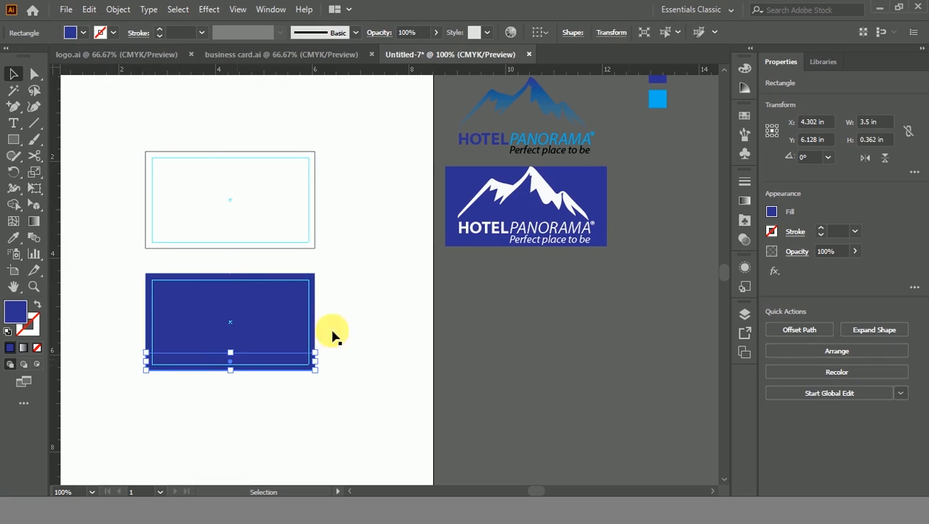
pyautogui.doubleClick(875, 146)
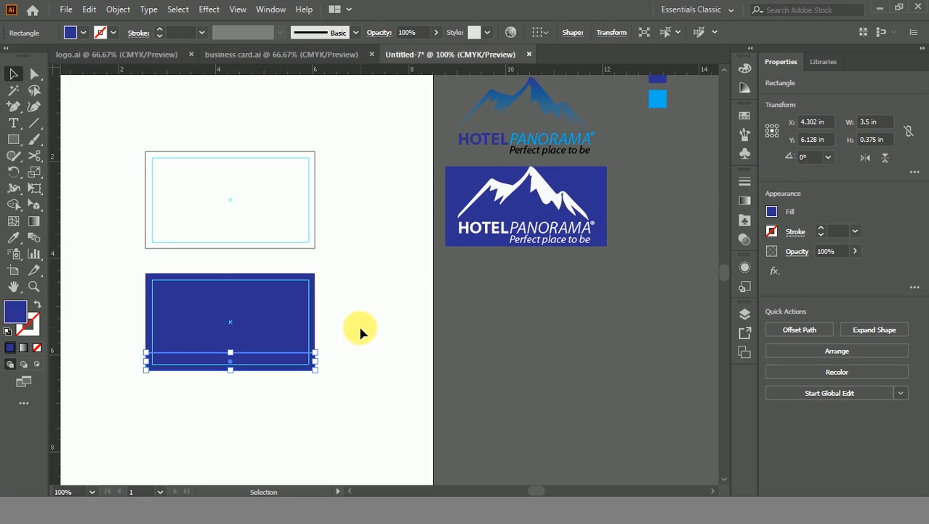
pyautogui.click(16, 244)
pyautogui.click(657, 99)
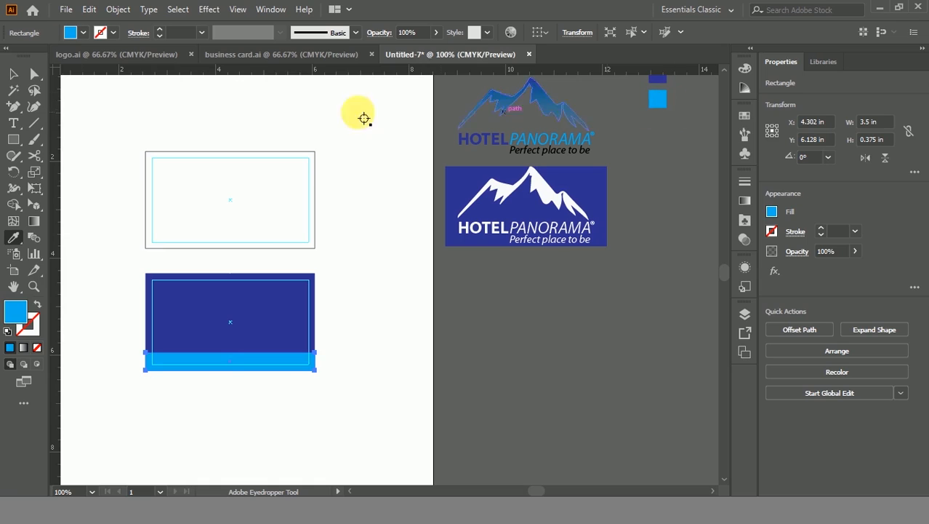
# Step: Place a copy of the white Hotel Panorama logo onto the blue card
pyautogui.click(13, 75)
pyautogui.click(365, 269)
pyautogui.moveTo(376, 311); pyautogui.dragTo(423, 253)
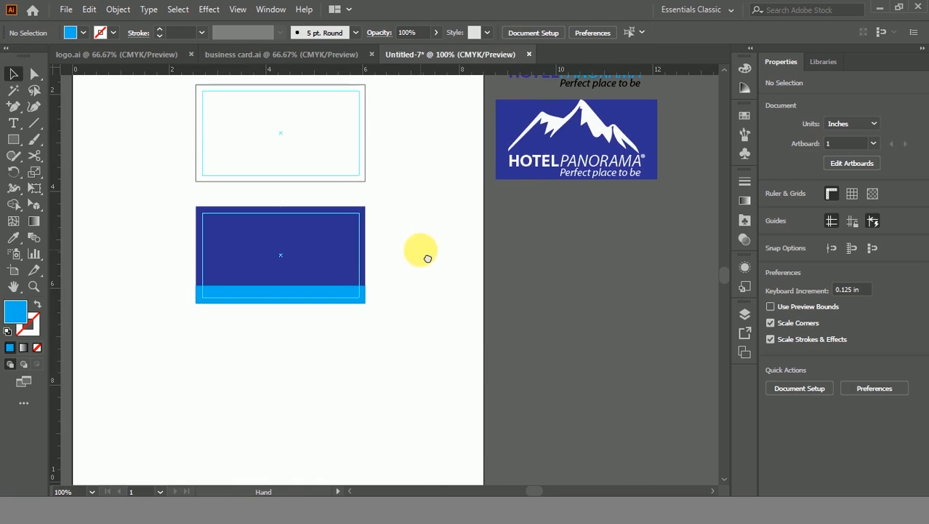
pyautogui.moveTo(454, 198); pyautogui.dragTo(446, 270)
pyautogui.click(553, 233)
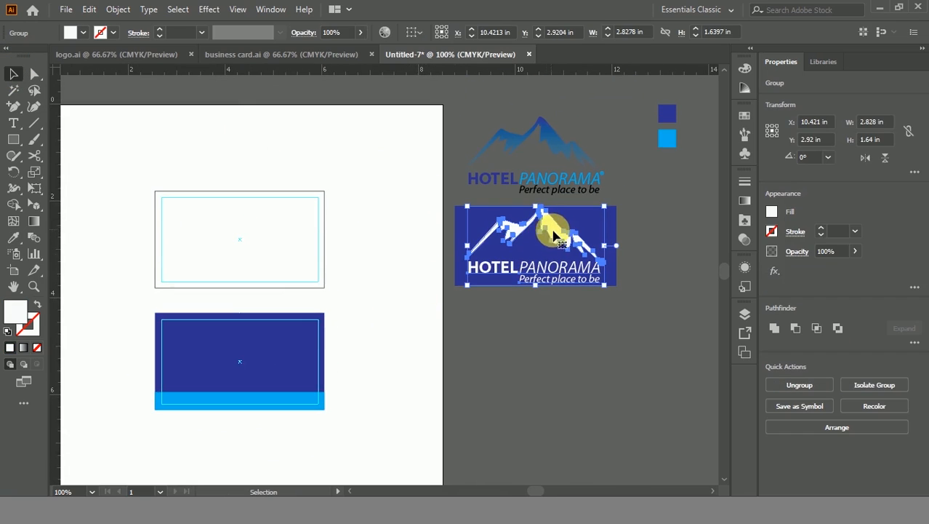
pyautogui.moveTo(552, 228); pyautogui.dragTo(307, 318)
pyautogui.hotkey('ctrl', 'z')
pyautogui.moveTo(552, 232); pyautogui.dragTo(259, 349)
pyautogui.click(368, 350)
pyautogui.moveTo(332, 357); pyautogui.dragTo(398, 294)
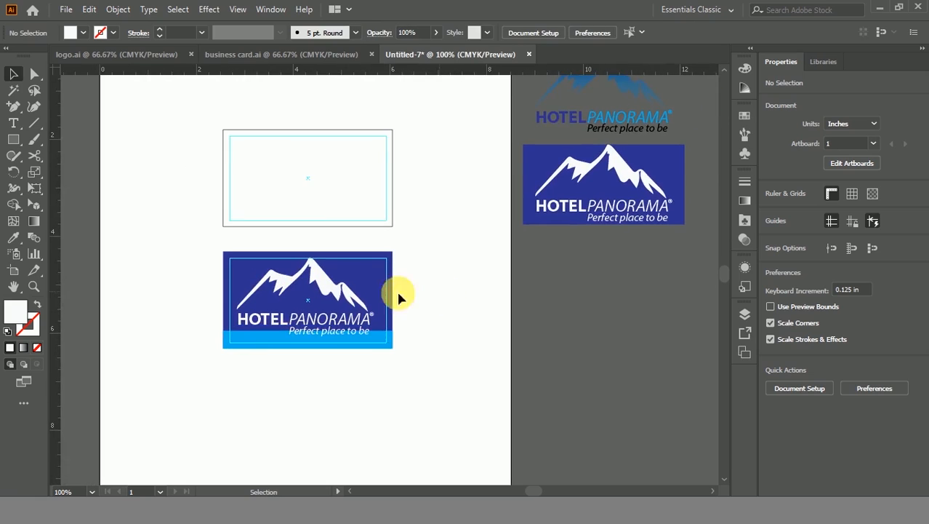
pyautogui.scroll(1, 333, 281)
# Step: Scale the logo copy to about 1.317 × 0.764 in and centre it above the strip
pyautogui.click(317, 299)
pyautogui.moveTo(393, 248); pyautogui.dragTo(364, 269)
pyautogui.click(453, 311)
pyautogui.scroll(2, 389, 316)
pyautogui.moveTo(306, 272)
pyautogui.mouseDown()
pyautogui.moveTo(633, 166)
pyautogui.moveTo(298, 274)
pyautogui.mouseUp()
pyautogui.moveTo(363, 340); pyautogui.dragTo(387, 346)
pyautogui.click(591, 325)
pyautogui.scroll(-1, 562, 321)
pyautogui.moveTo(625, 270); pyautogui.dragTo(528, 263)
pyautogui.scroll(-2, 499, 262)
pyautogui.scroll(3, 380, 275)
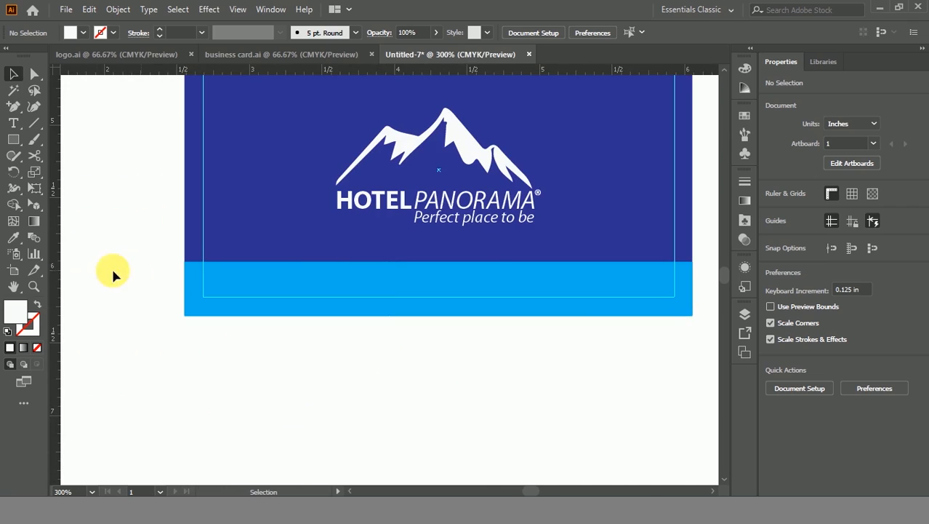
pyautogui.click(14, 125)
pyautogui.click(381, 273)
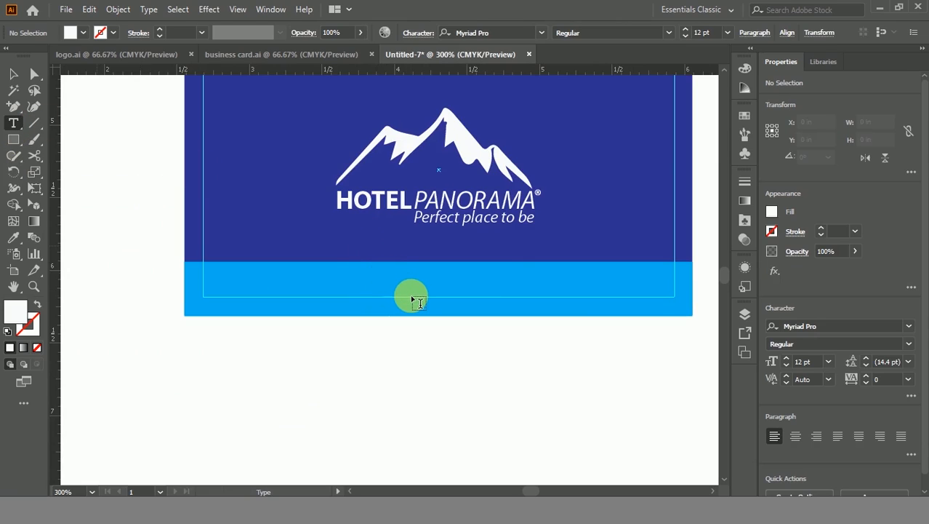
pyautogui.press('BackSpace')
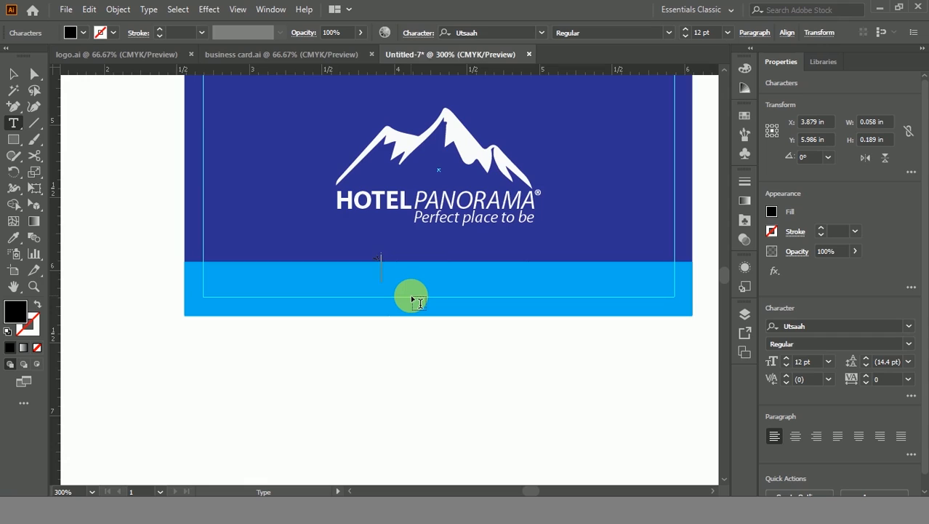
pyautogui.hotkey('ctrl', 'z')
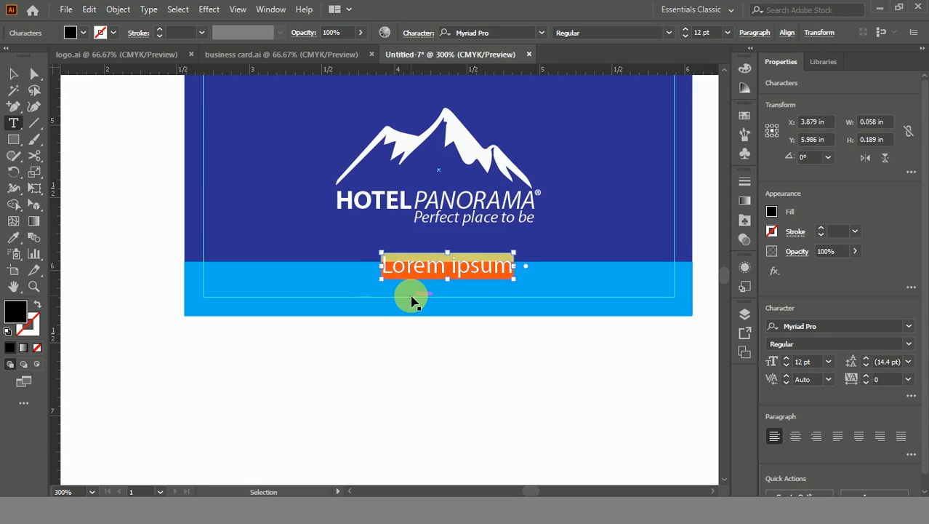
pyautogui.scroll(3, 413, 263)
pyautogui.press('BackSpace')
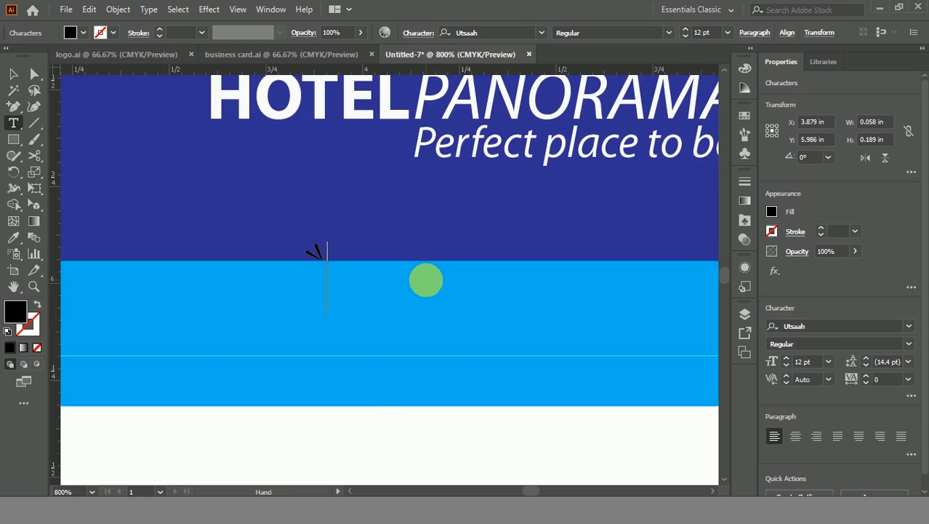
pyautogui.hotkey('ctrl', 'z')
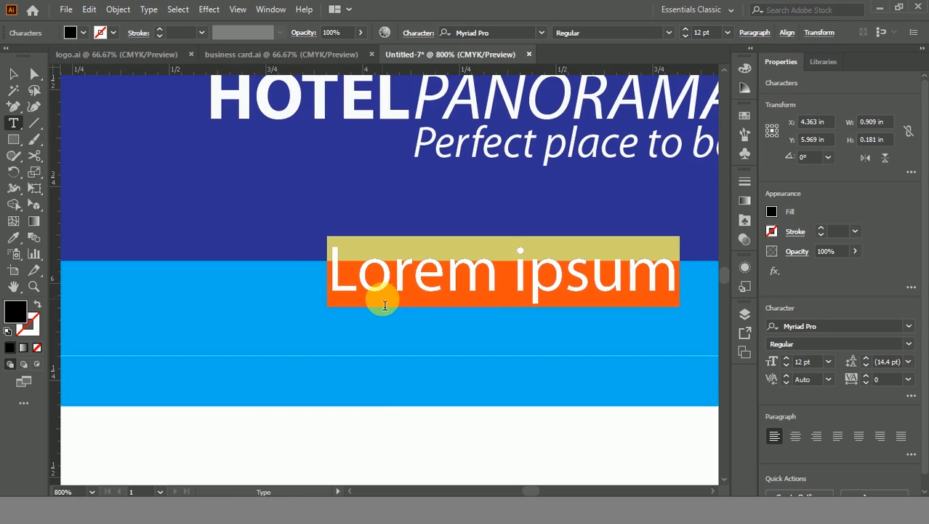
pyautogui.write('www')
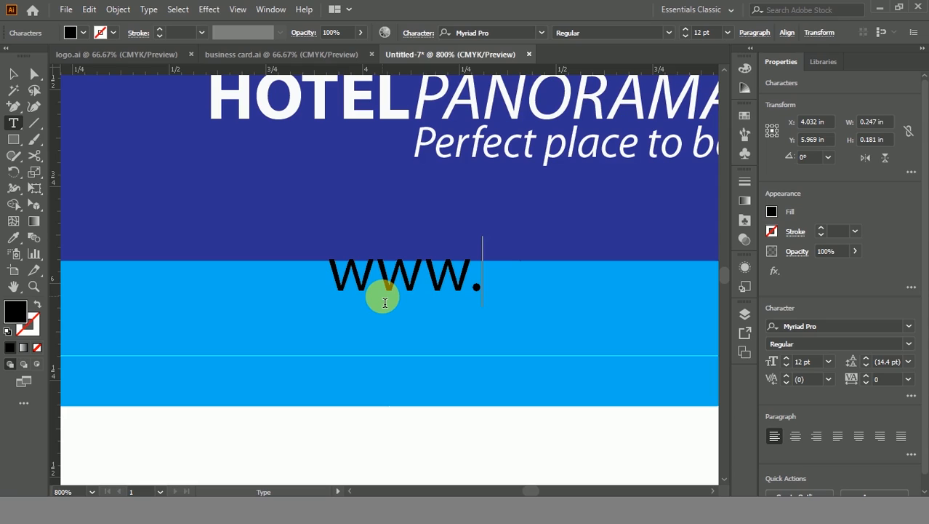
pyautogui.write('.hotelpa')
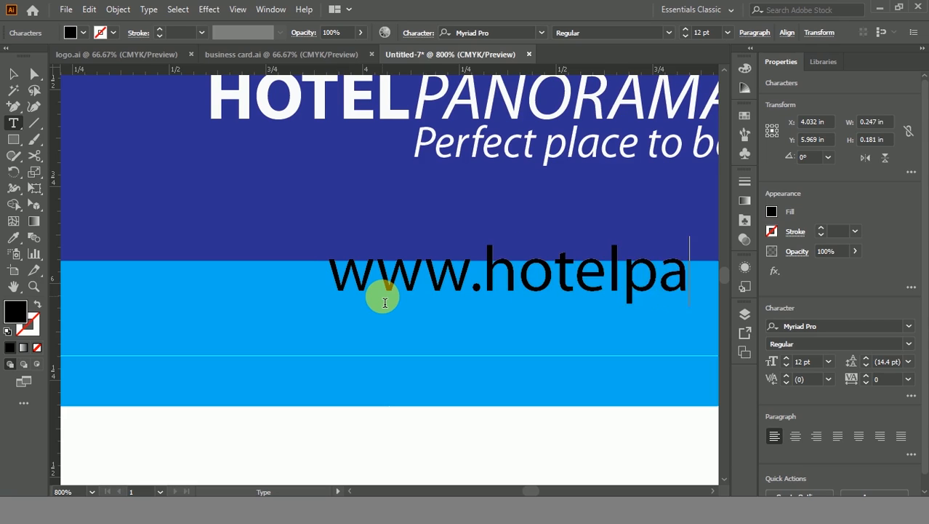
pyautogui.write('norama.com')
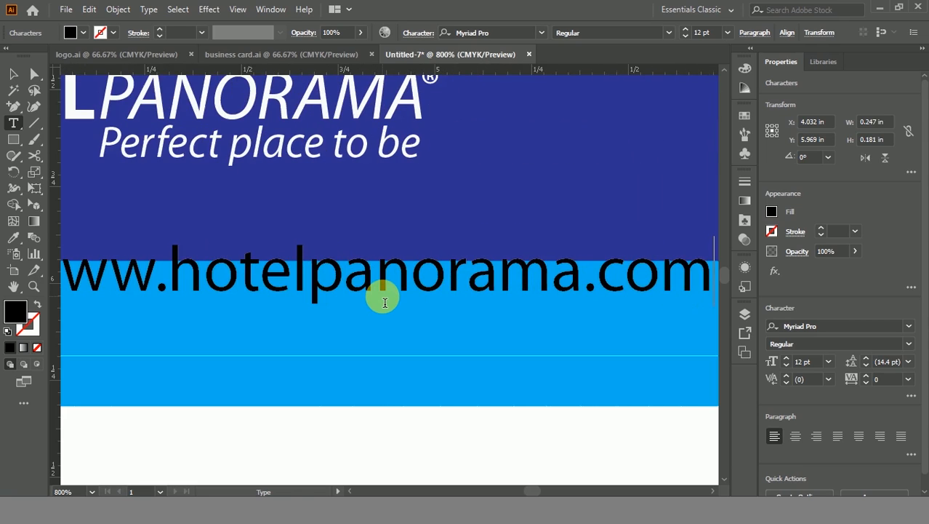
pyautogui.press('Escape')
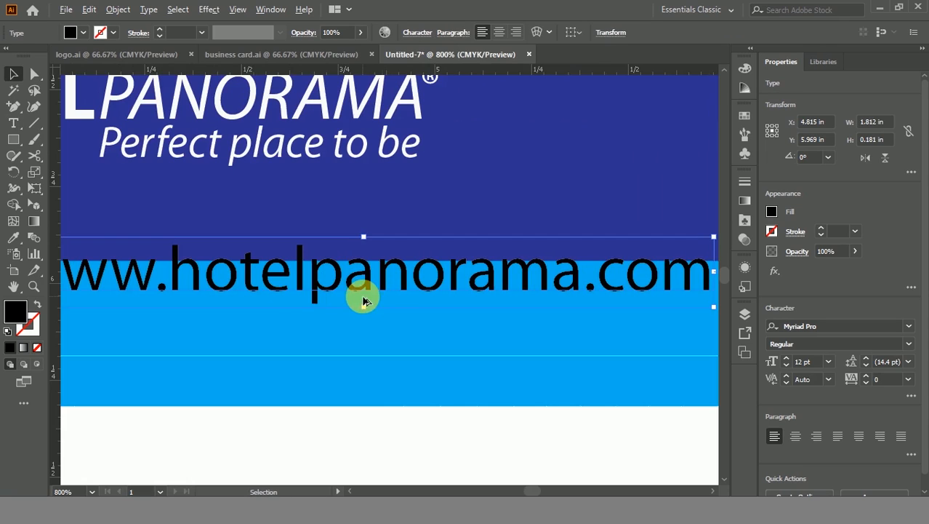
# Step: Centre-align the URL text and make it white with no outline
pyautogui.hotkey('ctrl', '-')
pyautogui.click(499, 32)
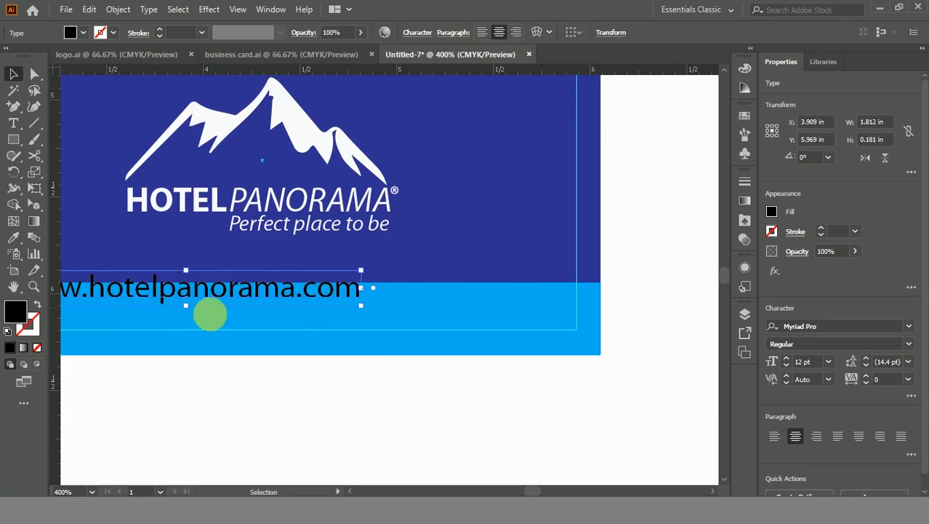
pyautogui.moveTo(212, 308); pyautogui.dragTo(313, 322)
pyautogui.click(8, 331)
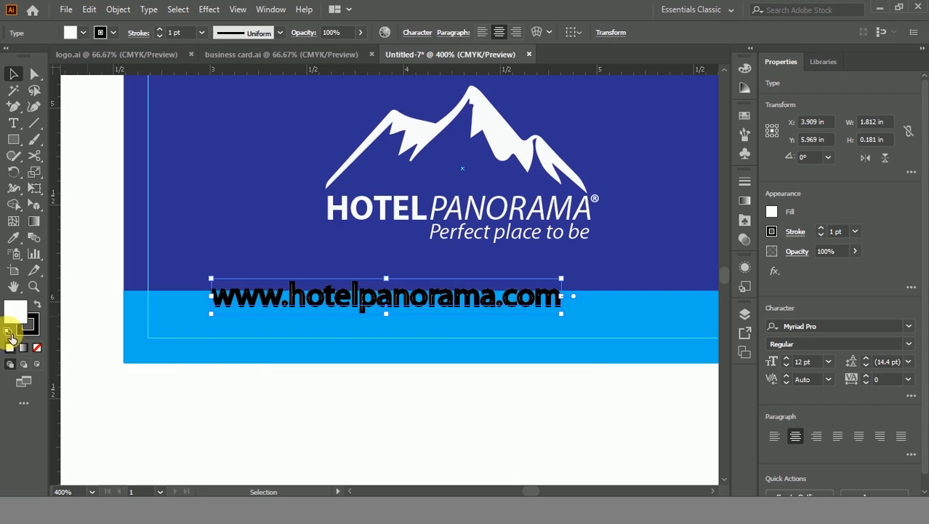
pyautogui.click(29, 329)
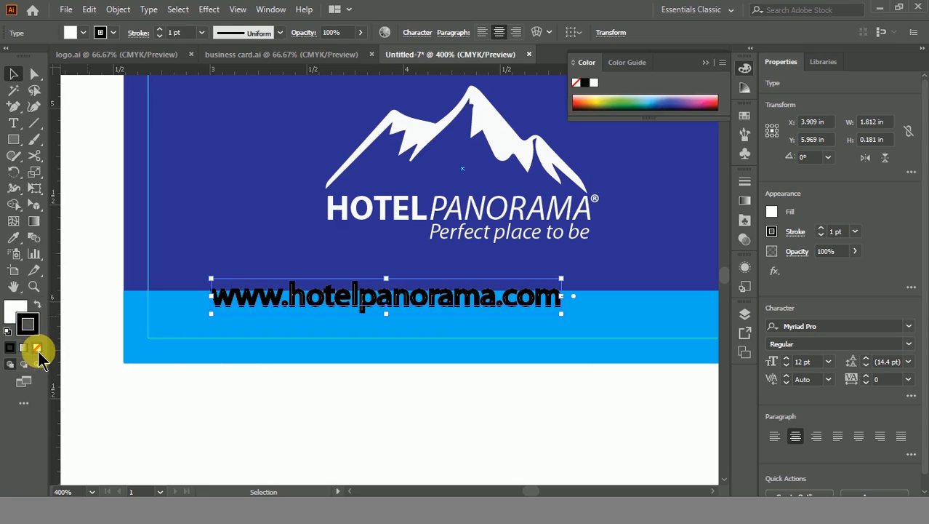
pyautogui.click(37, 348)
# Step: Position the URL centred on the light-blue band and bring both cards into view
pyautogui.moveTo(412, 306); pyautogui.dragTo(486, 331)
pyautogui.scroll(-1, 487, 387)
pyautogui.click(547, 418)
pyautogui.moveTo(547, 418); pyautogui.dragTo(430, 439)
pyautogui.scroll(-1, 499, 339)
pyautogui.scroll(5, 512, 332)
pyautogui.hscroll(2, 512, 332)
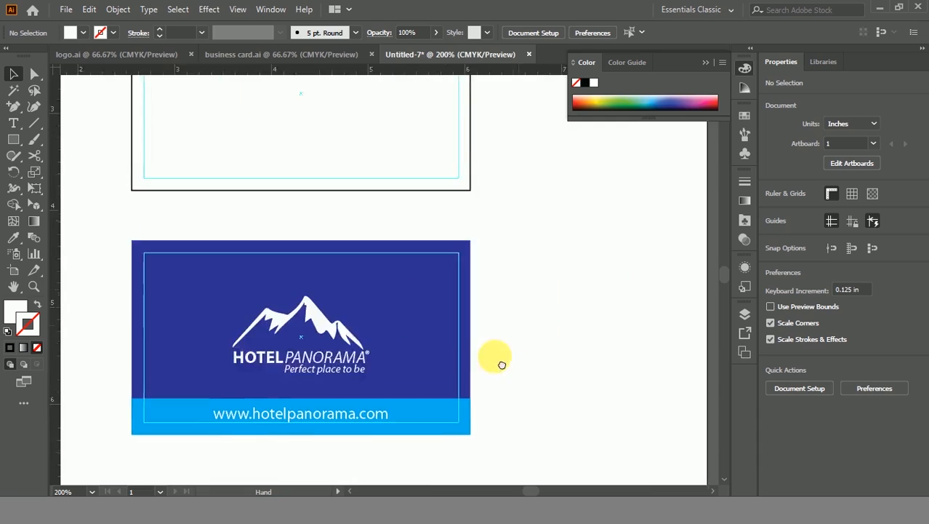
pyautogui.scroll(-1, 469, 245)
pyautogui.moveTo(383, 287); pyautogui.dragTo(487, 282)
pyautogui.moveTo(575, 295); pyautogui.dragTo(528, 217)
# Step: Lock the guides
pyautogui.click(469, 334)
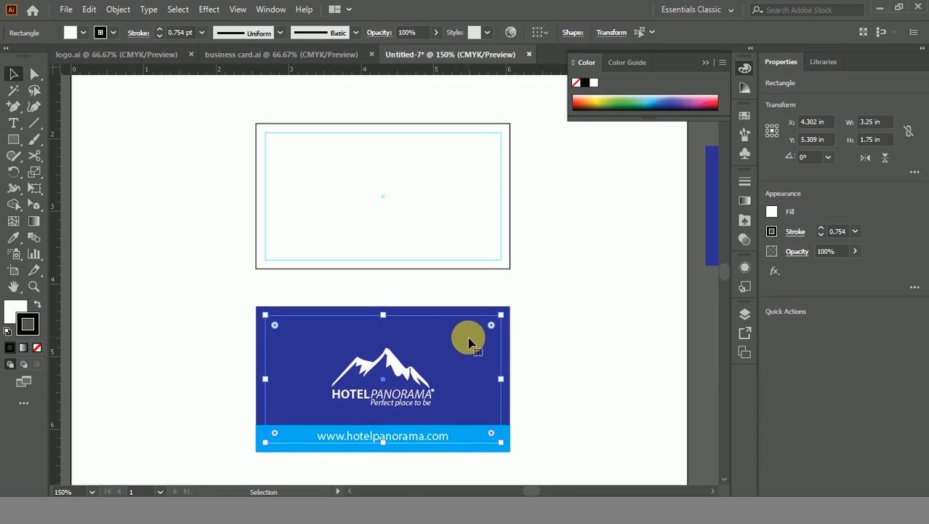
pyautogui.click(518, 320)
pyautogui.click(466, 312)
pyautogui.click(514, 315)
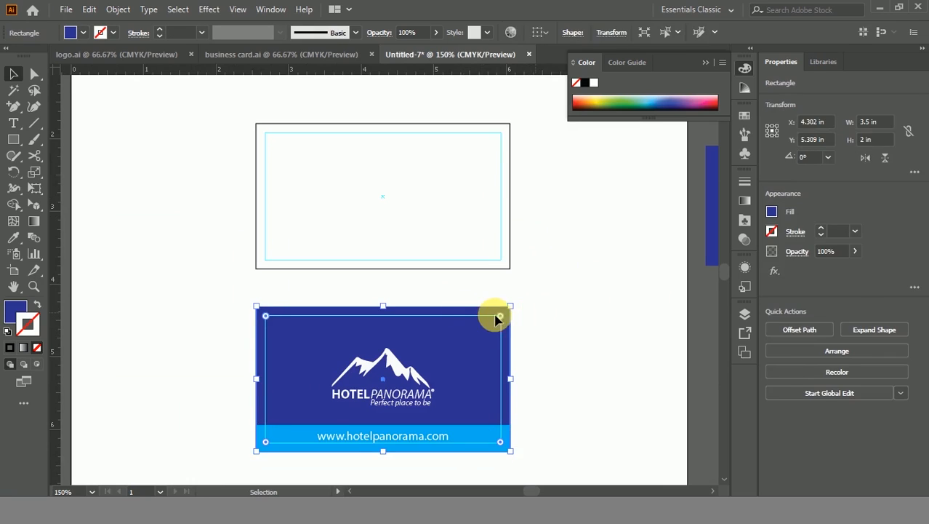
pyautogui.rightClick(472, 315)
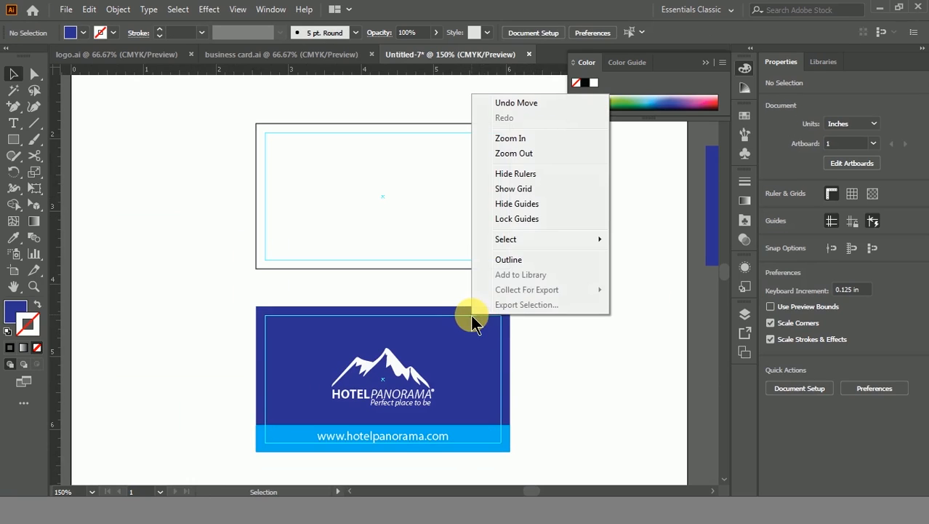
pyautogui.click(519, 218)
# Step: Copy the blue card rectangle onto the top artboard as a 1 in tall band, lowered 0.5 in
pyautogui.moveTo(478, 316); pyautogui.dragTo(470, 128)
pyautogui.moveTo(568, 177); pyautogui.dragTo(417, 250)
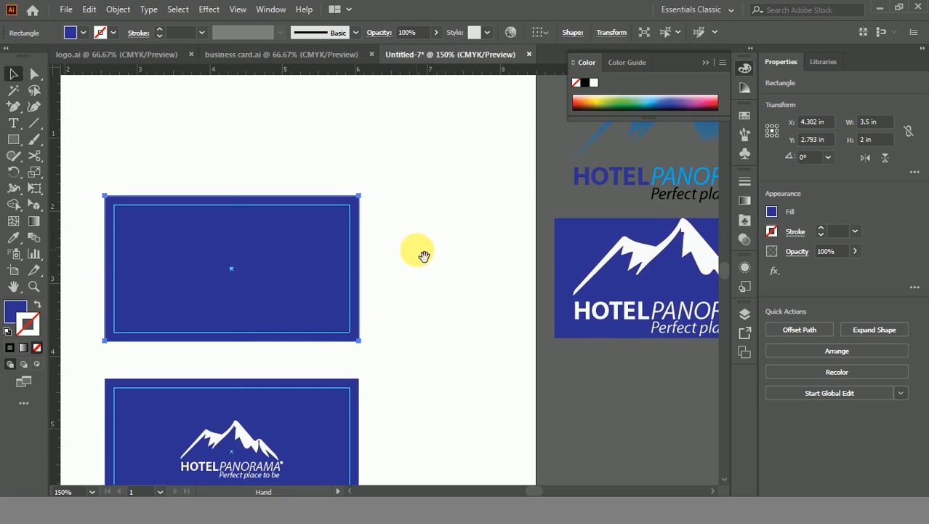
pyautogui.click(877, 142)
pyautogui.write('1')
pyautogui.press('Return')
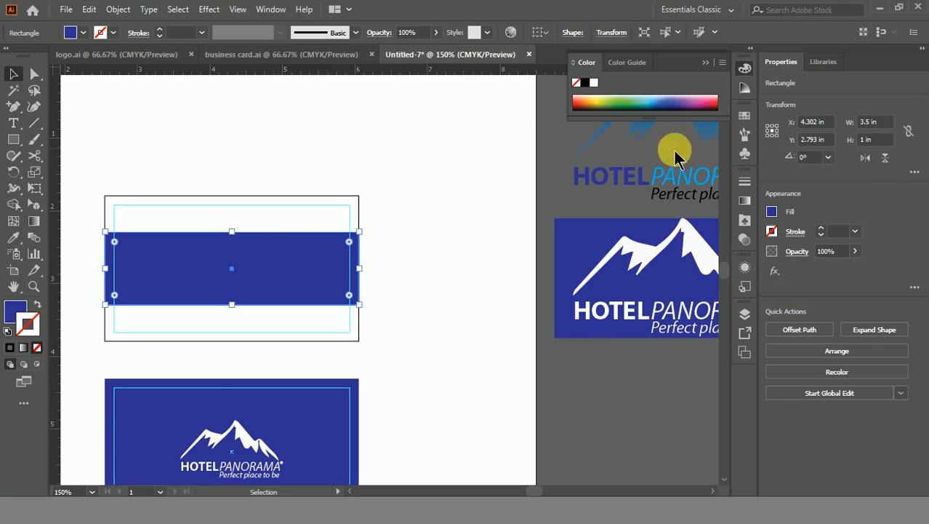
pyautogui.moveTo(286, 268); pyautogui.dragTo(284, 276)
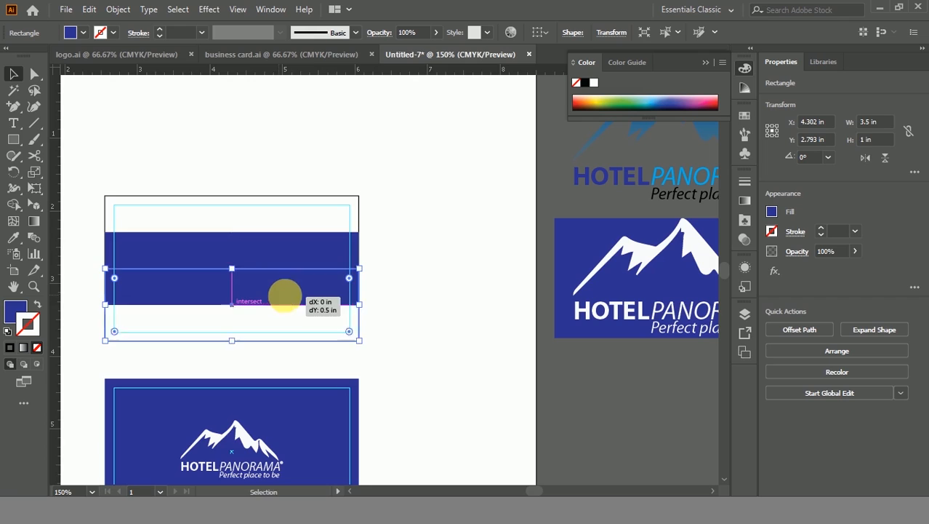
pyautogui.moveTo(280, 297); pyautogui.dragTo(279, 297)
pyautogui.click(383, 288)
# Step: Remove the back card's outer rectangle stroke and fill it with 10% cyan
pyautogui.moveTo(345, 244); pyautogui.dragTo(394, 262)
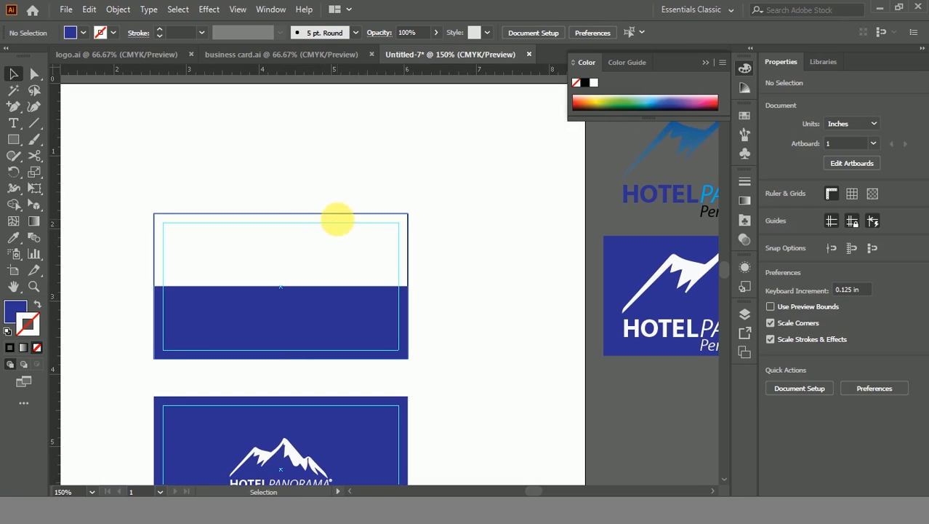
pyautogui.click(336, 219)
pyautogui.click(27, 325)
pyautogui.click(37, 346)
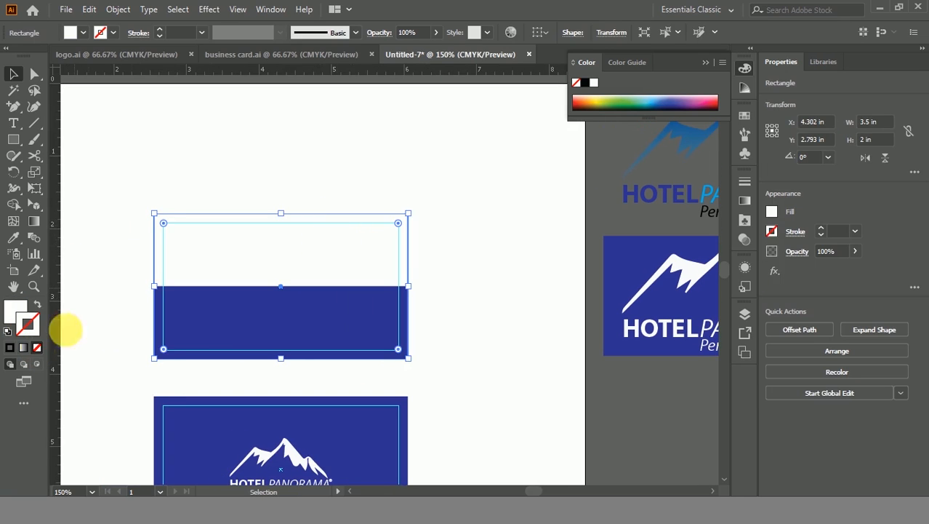
pyautogui.click(234, 197)
pyautogui.click(300, 222)
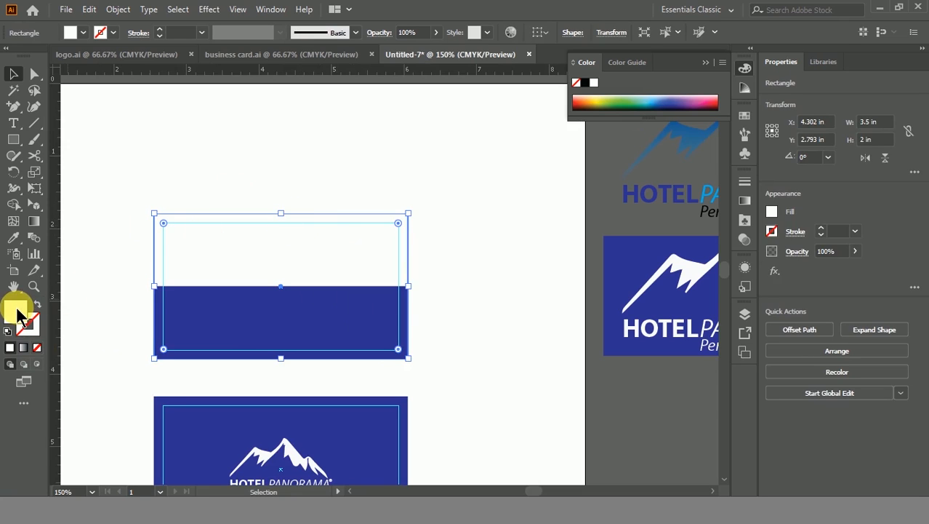
pyautogui.doubleClick(17, 313)
pyautogui.click(847, 307)
pyautogui.moveTo(824, 314); pyautogui.dragTo(768, 313)
pyautogui.write('10')
pyautogui.press('Tab')
pyautogui.press('Return')
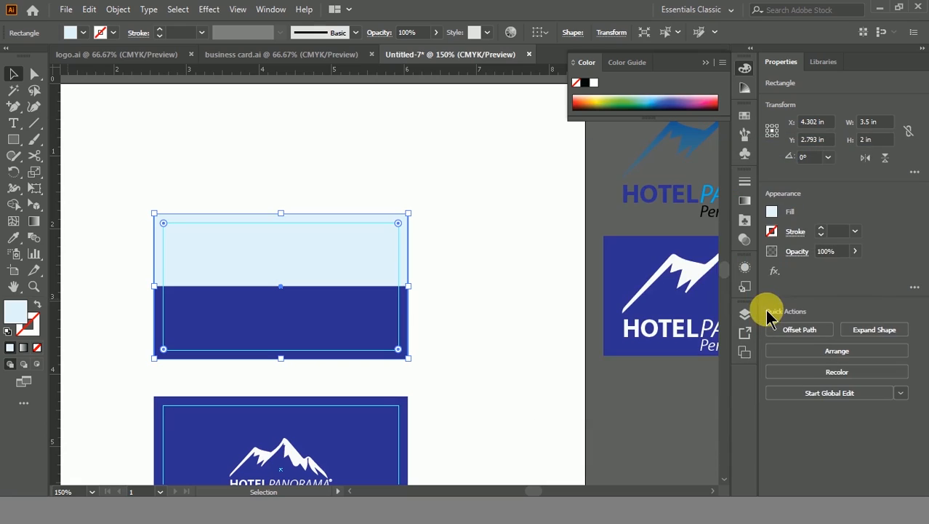
pyautogui.click(351, 161)
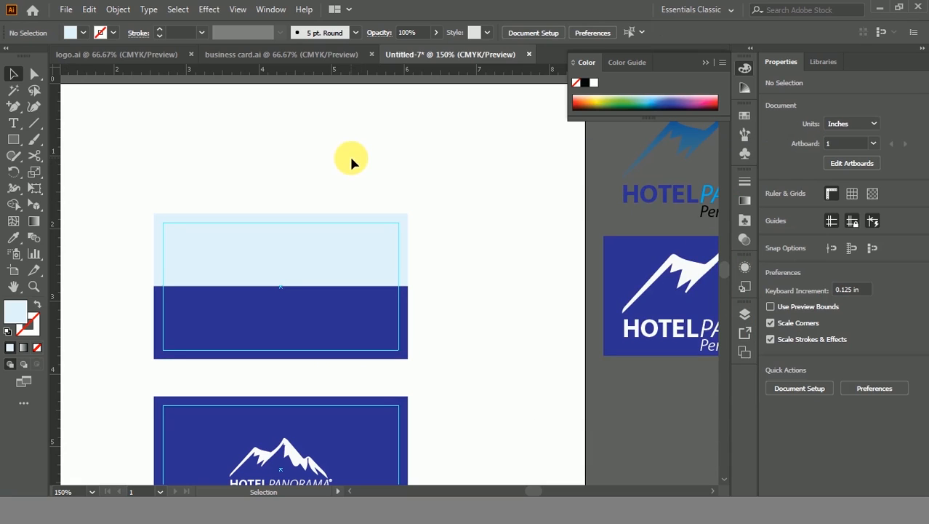
# Step: Lighten the outer rectangle's fill to a paler 5% cyan
pyautogui.click(269, 223)
pyautogui.doubleClick(15, 311)
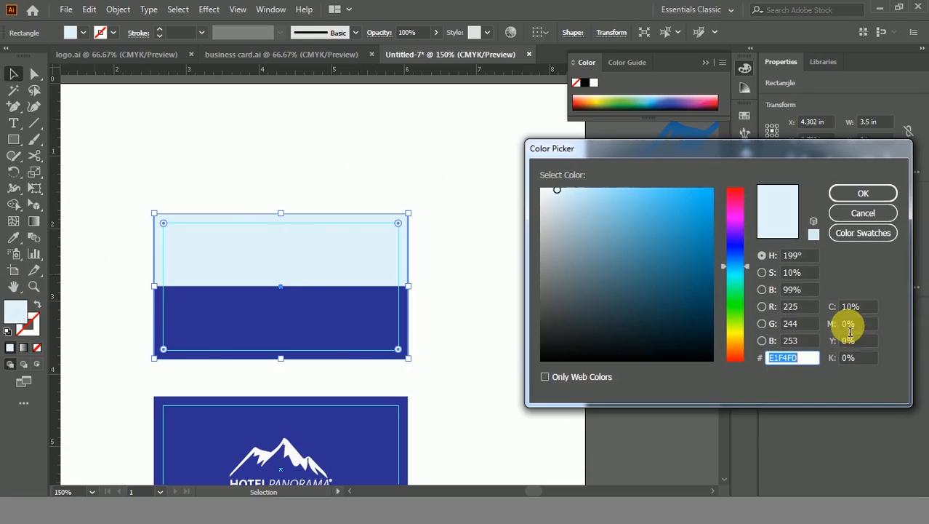
pyautogui.moveTo(866, 310); pyautogui.dragTo(710, 285)
pyautogui.write('5')
pyautogui.press('Tab')
pyautogui.press('Return')
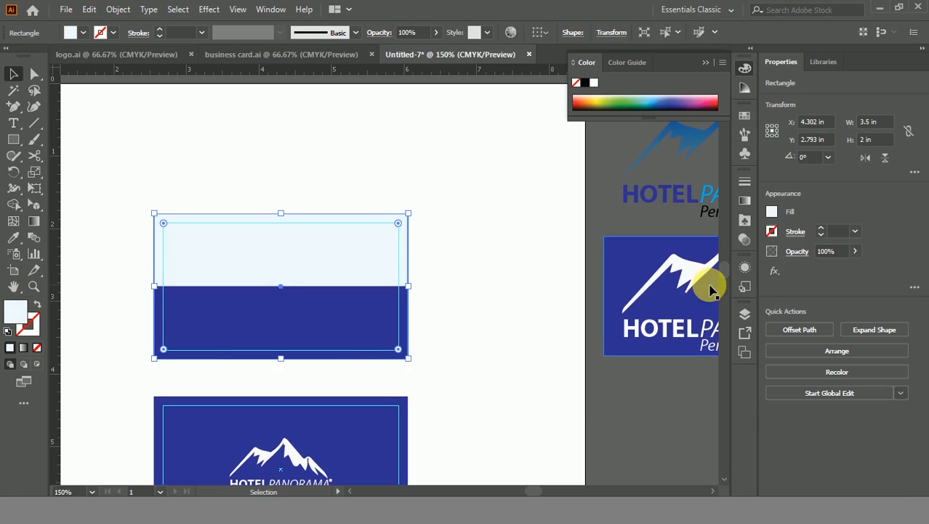
pyautogui.click(499, 211)
# Step: Place the Hotel Panorama logo on the back card, scaled to about 1.2 in wide
pyautogui.press('space')
pyautogui.moveTo(580, 178); pyautogui.dragTo(521, 277)
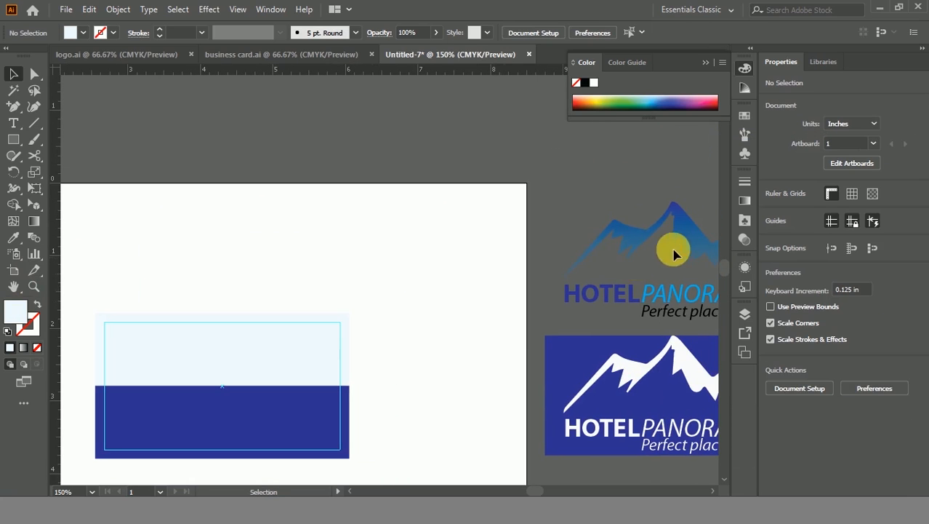
pyautogui.moveTo(642, 238); pyautogui.dragTo(308, 310)
pyautogui.press('space')
pyautogui.moveTo(266, 276); pyautogui.dragTo(514, 221)
pyautogui.moveTo(688, 231); pyautogui.dragTo(413, 288)
# Step: Shrink the logo to about 1.056 × 0.612 in at the card's top-left
pyautogui.click(390, 212)
pyautogui.moveTo(418, 241); pyautogui.dragTo(397, 182)
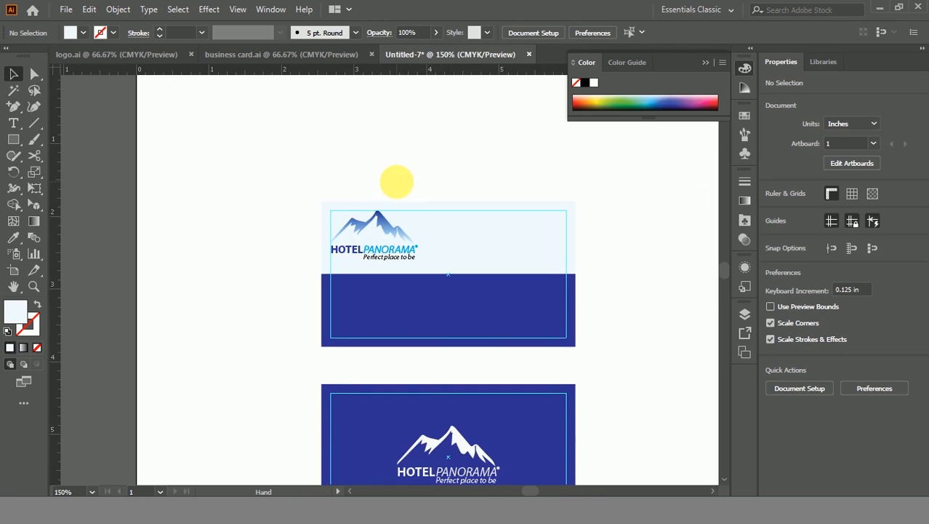
pyautogui.scroll(2, 394, 197)
pyautogui.scroll(1, 367, 221)
pyautogui.click(456, 342)
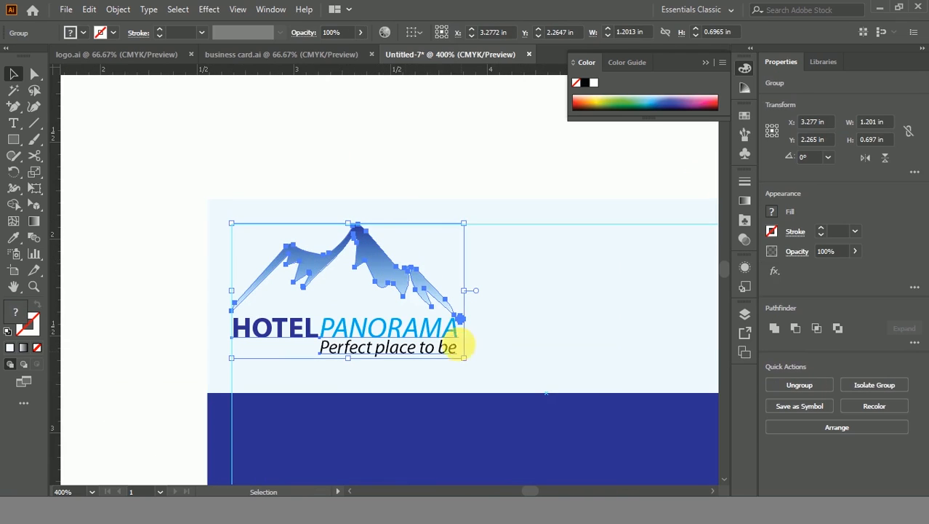
pyautogui.moveTo(469, 361); pyautogui.dragTo(436, 337)
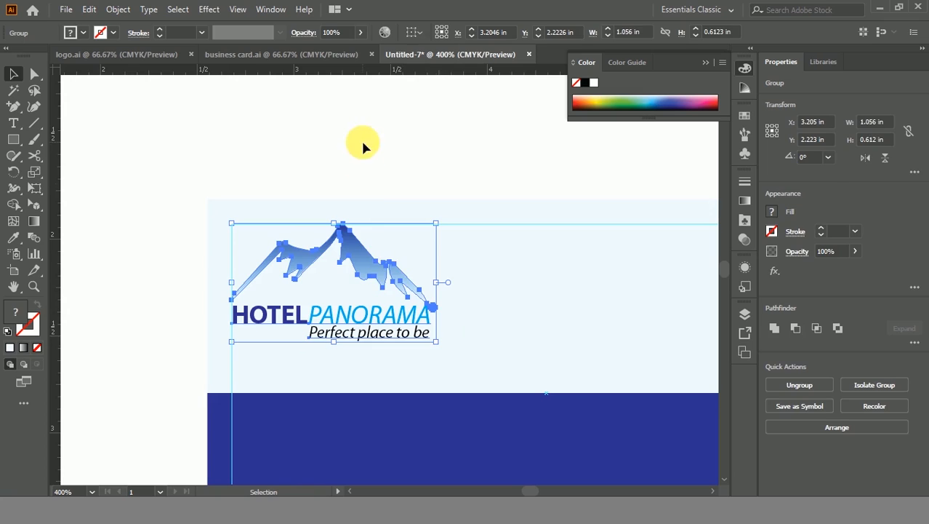
pyautogui.click(376, 178)
# Step: Cancel the save prompt and zoom out to show both cards
pyautogui.hotkey('ctrl', 's')
pyautogui.click(420, 373)
pyautogui.scroll(-1, 431, 214)
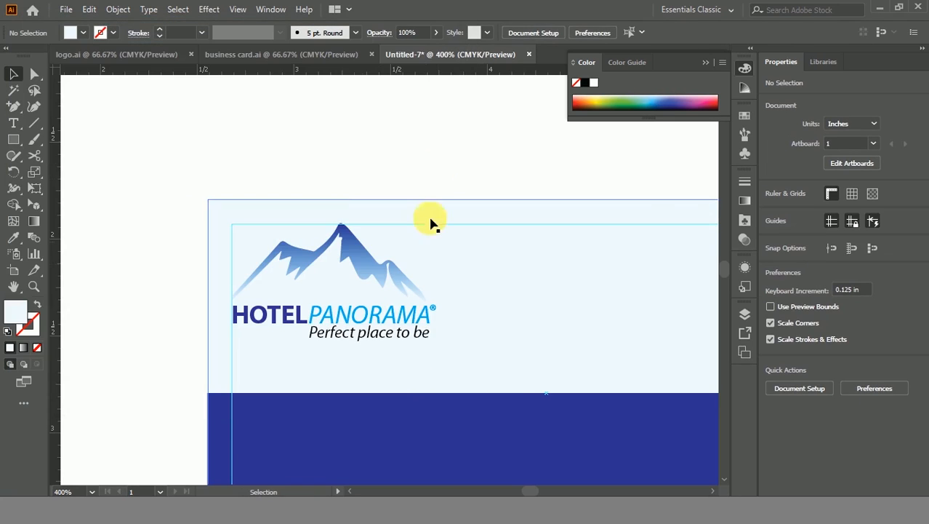
pyautogui.moveTo(464, 164); pyautogui.dragTo(234, 172)
pyautogui.scroll(-1, 365, 216)
pyautogui.scroll(-2, 340, 193)
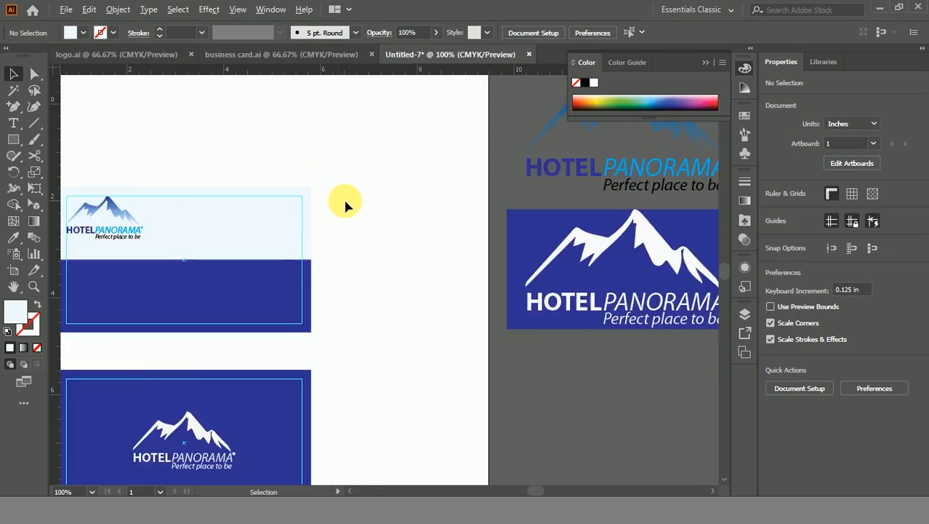
pyautogui.moveTo(330, 217); pyautogui.dragTo(363, 271)
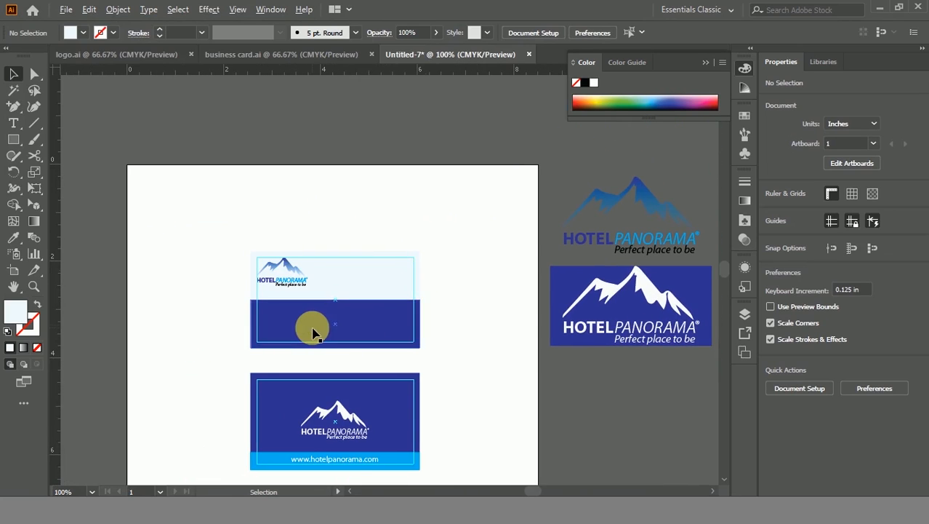
pyautogui.scroll(1, 312, 328)
# Step: Trim the dark blue band's left and bottom edges to the guides, making it 3.25 × 0.875 in
pyautogui.scroll(2, 349, 310)
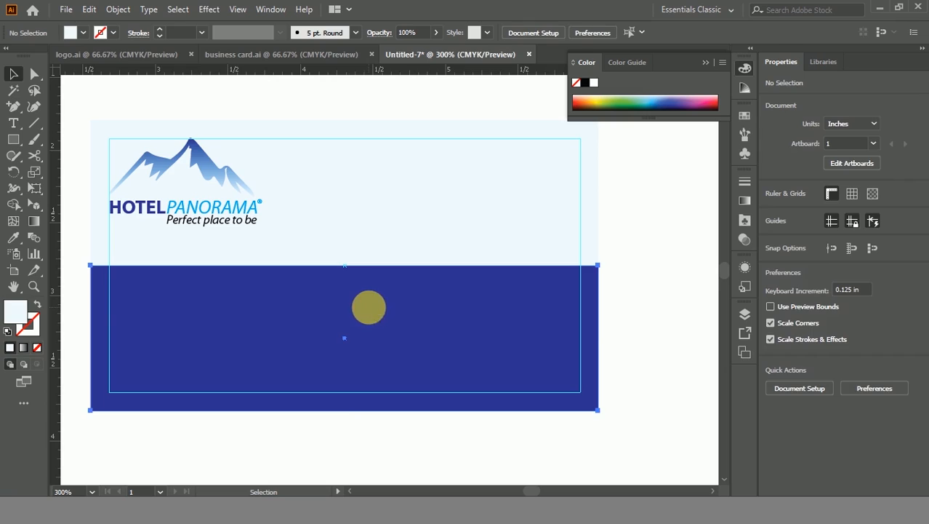
pyautogui.click(360, 307)
pyautogui.click(621, 296)
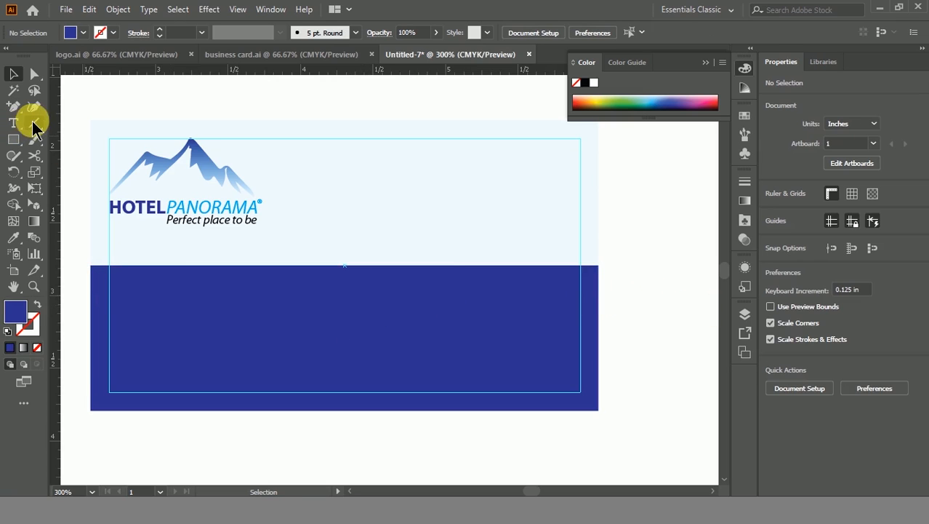
pyautogui.click(34, 122)
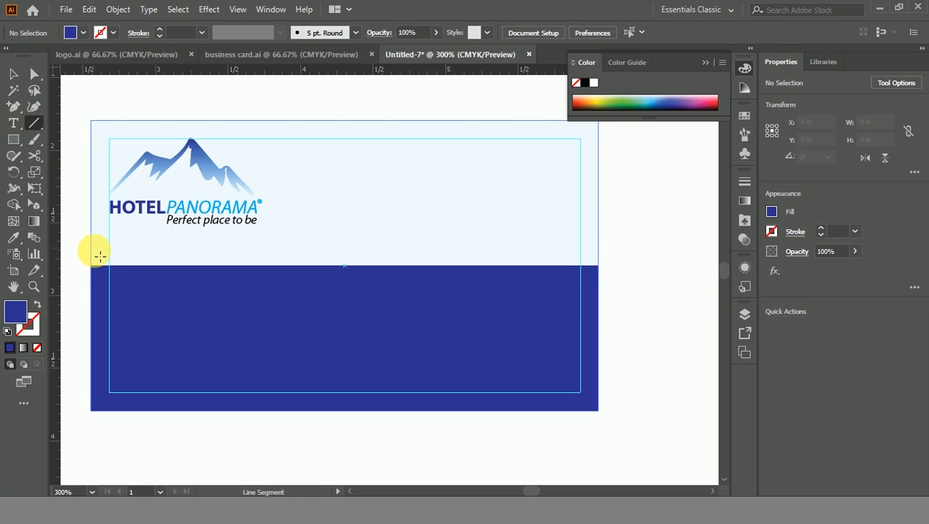
pyautogui.click(13, 73)
pyautogui.click(119, 329)
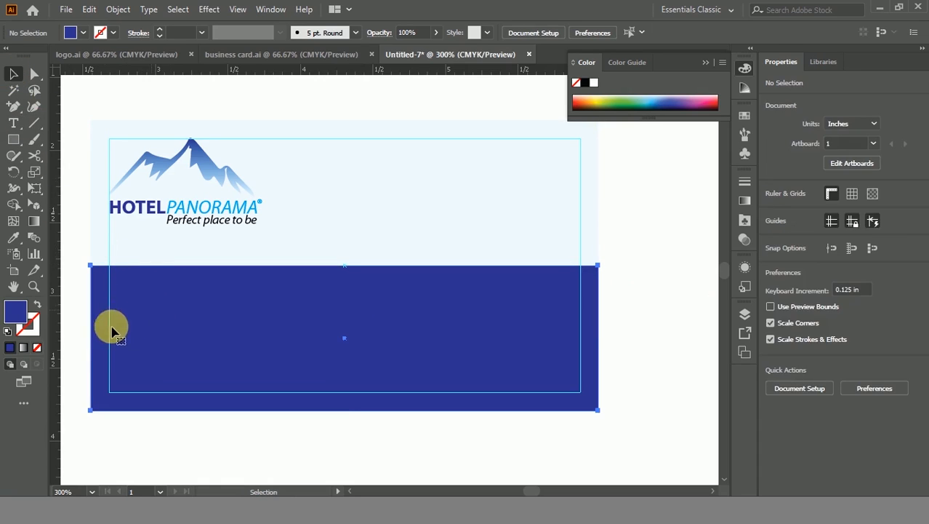
pyautogui.moveTo(91, 337); pyautogui.dragTo(110, 338)
pyautogui.moveTo(344, 412); pyautogui.dragTo(345, 393)
pyautogui.click(193, 452)
pyautogui.click(116, 338)
pyautogui.scroll(4, 110, 328)
pyautogui.scroll(-4, 115, 330)
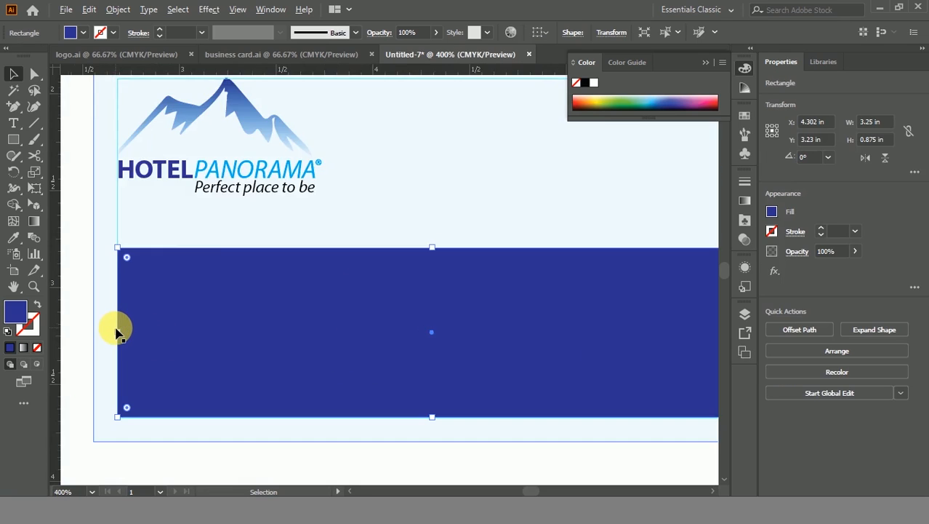
pyautogui.click(158, 445)
# Step: Draw a 3.25 in horizontal line across the card just above the band
pyautogui.click(34, 123)
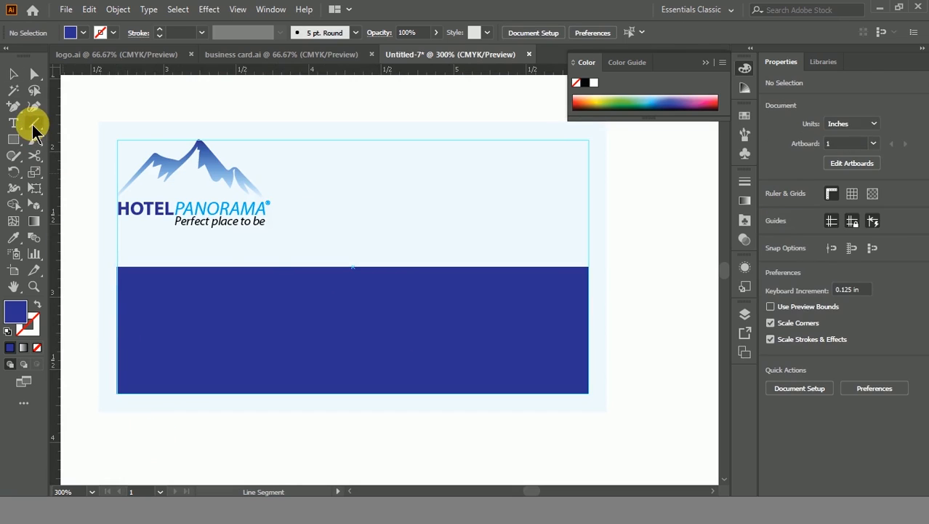
pyautogui.scroll(1, 225, 269)
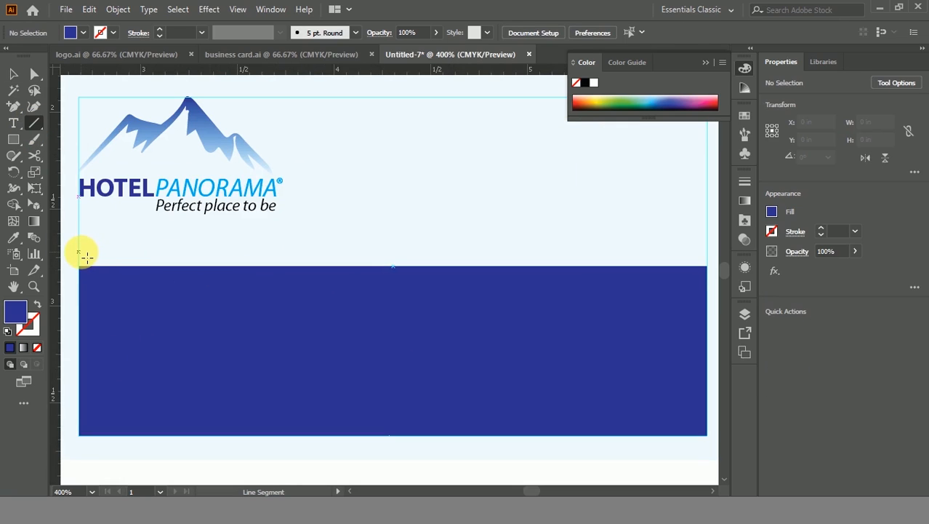
pyautogui.moveTo(82, 253); pyautogui.dragTo(710, 257)
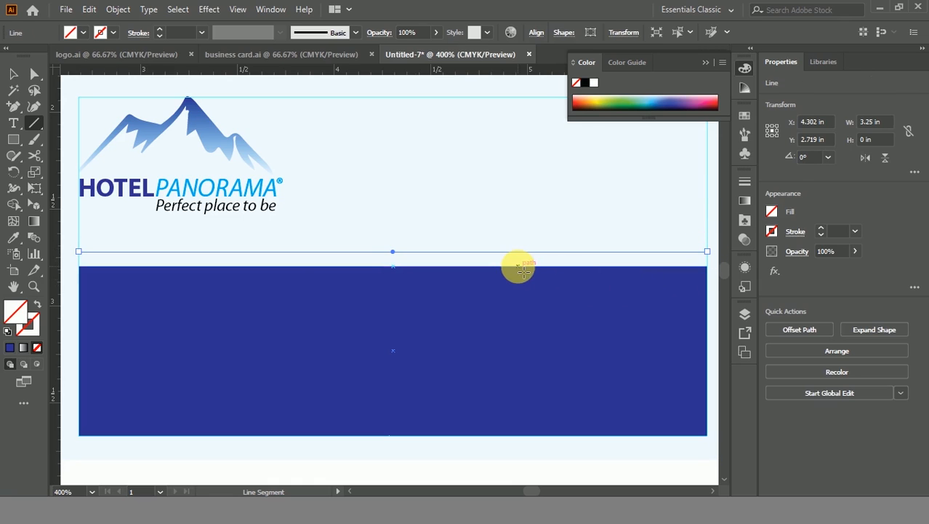
# Step: Colour the line's stroke C 100, M 0, Y 0, K 0
pyautogui.press('v')
pyautogui.doubleClick(28, 325)
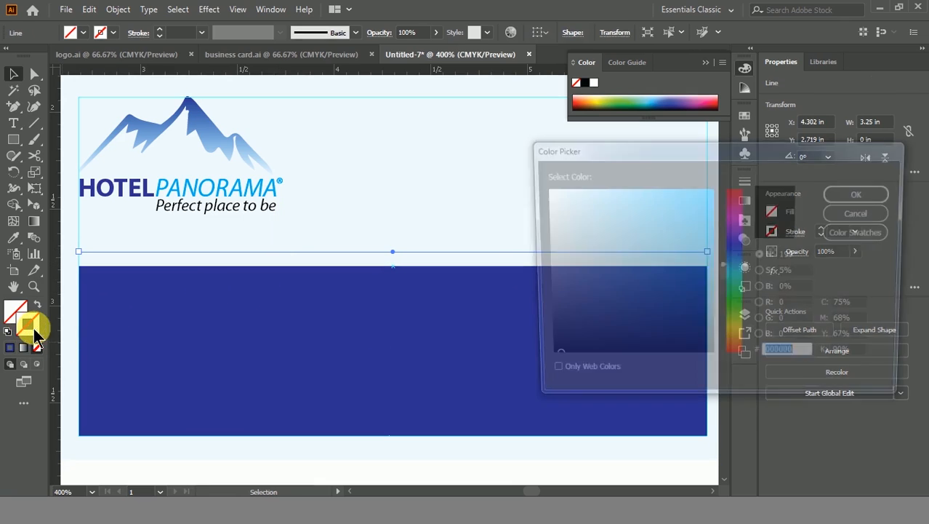
pyautogui.click(851, 306)
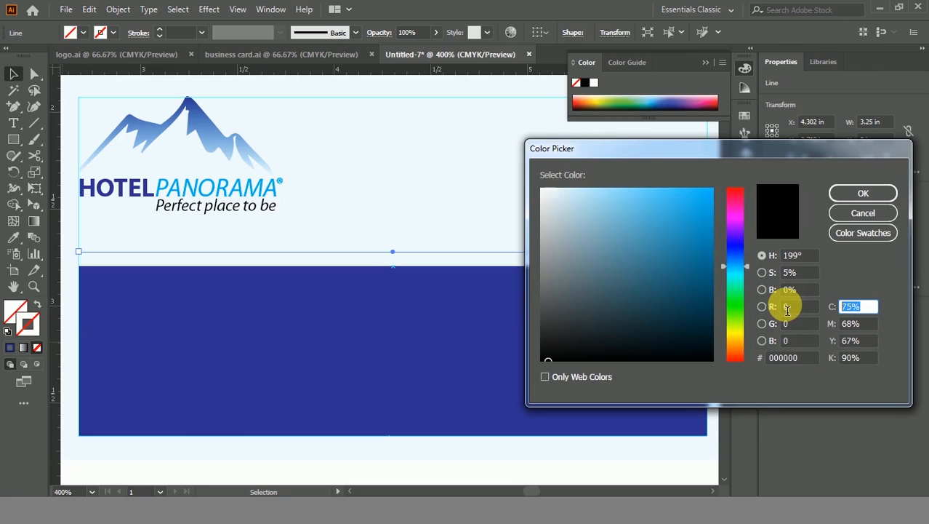
pyautogui.write('100')
pyautogui.press('Tab')
pyautogui.write('0')
pyautogui.press('Tab')
pyautogui.write('0')
pyautogui.press('Tab')
pyautogui.write('0')
pyautogui.press('Return')
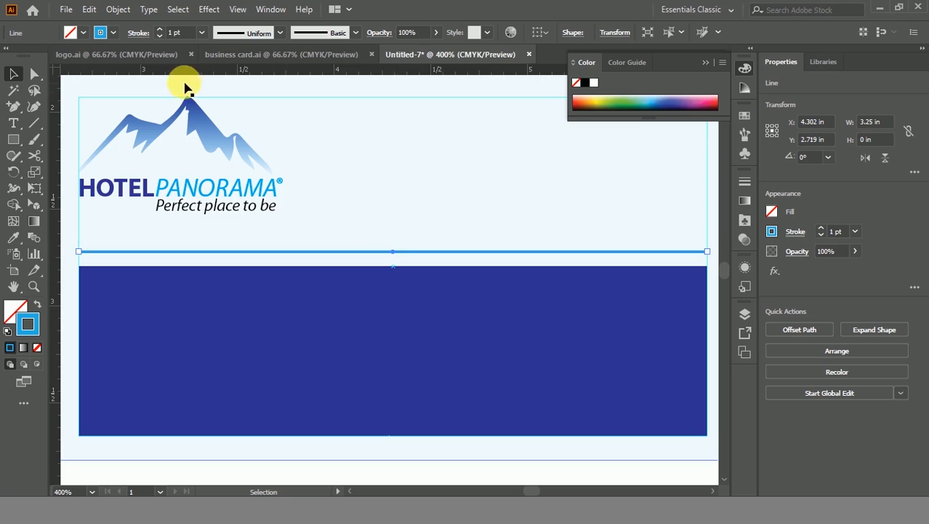
# Step: Raise the line's stroke weight to 2 pt
pyautogui.click(160, 29)
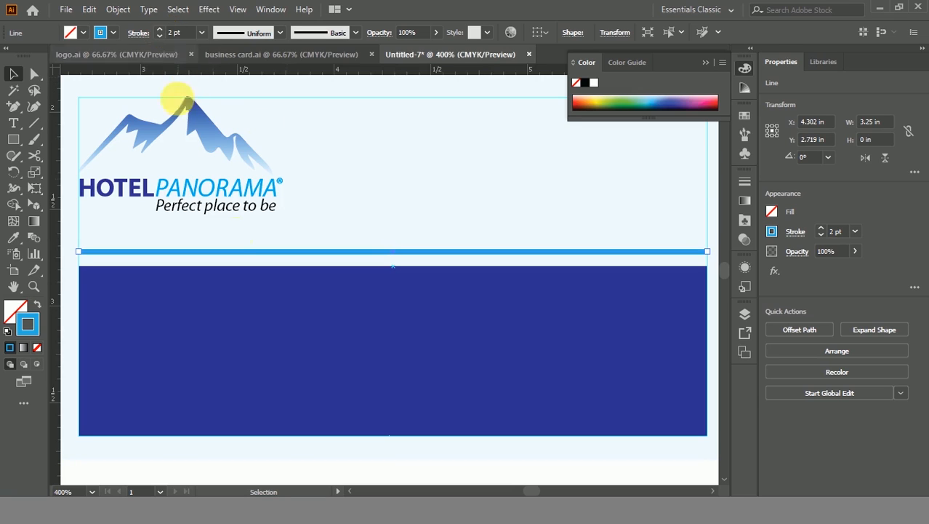
pyautogui.click(491, 457)
pyautogui.scroll(-1, 487, 457)
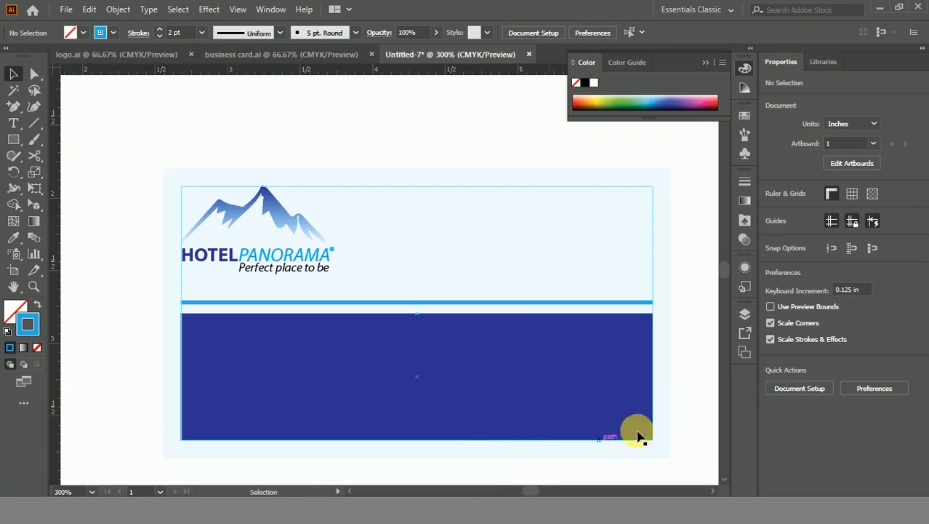
pyautogui.moveTo(679, 343); pyautogui.dragTo(654, 301)
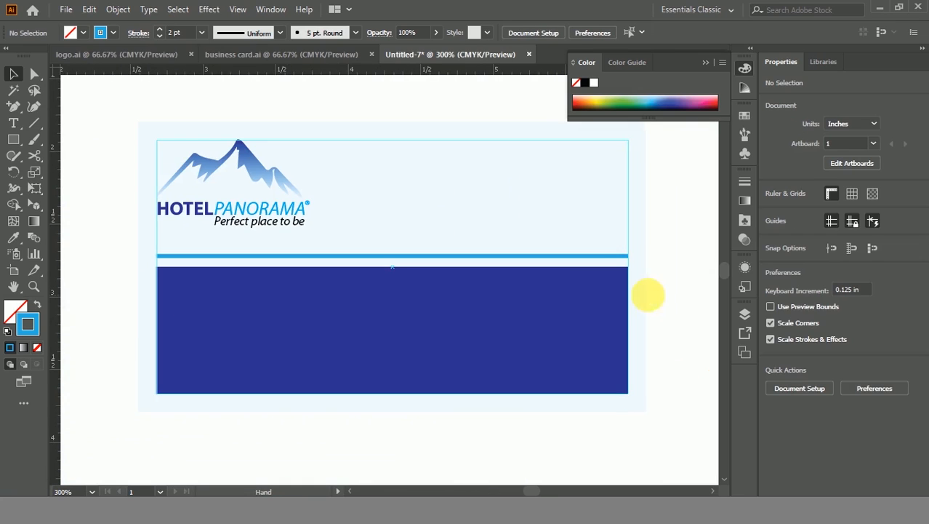
# Step: Drag the QR-code PNG into the card, scaled to 0.75 × 0.562 in at the top-right
pyautogui.moveTo(124, 477)
pyautogui.click(105, 458)
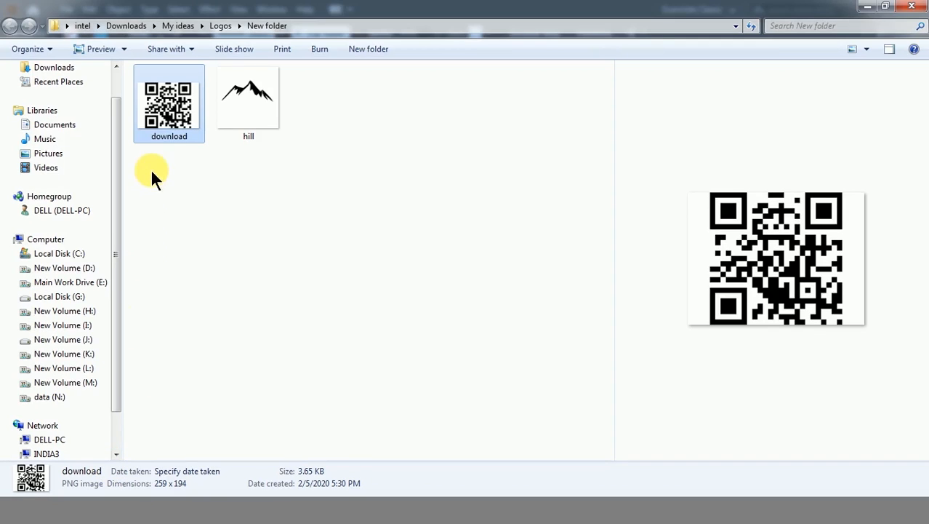
pyautogui.moveTo(168, 127); pyautogui.dragTo(348, 325)
pyautogui.scroll(-2, 348, 326)
pyautogui.moveTo(473, 228); pyautogui.dragTo(497, 245)
pyautogui.scroll(1, 367, 317)
pyautogui.click(619, 294)
pyautogui.moveTo(616, 305); pyautogui.dragTo(536, 302)
pyautogui.scroll(-1, 455, 349)
pyautogui.scroll(1, 286, 291)
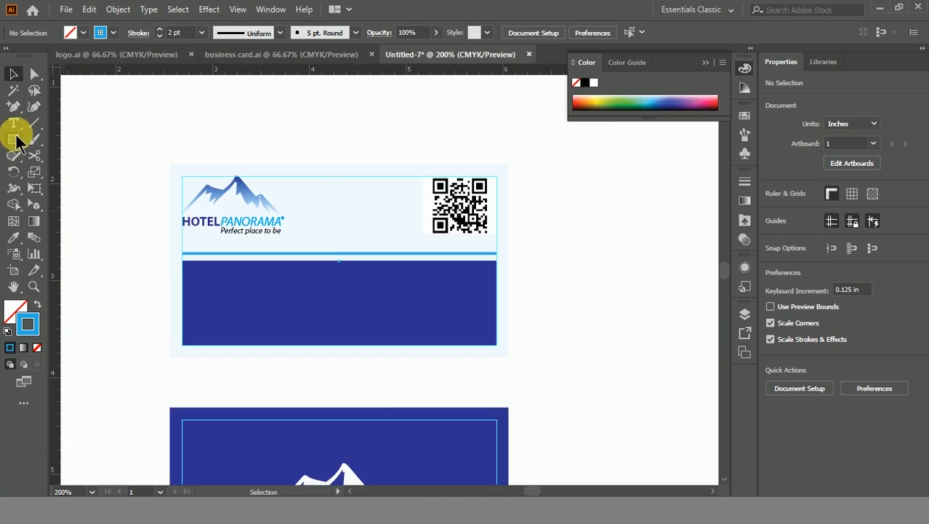
# Step: Type the cardholder's full name as a text line on the dark blue band
pyautogui.press('t')
pyautogui.click(177, 290)
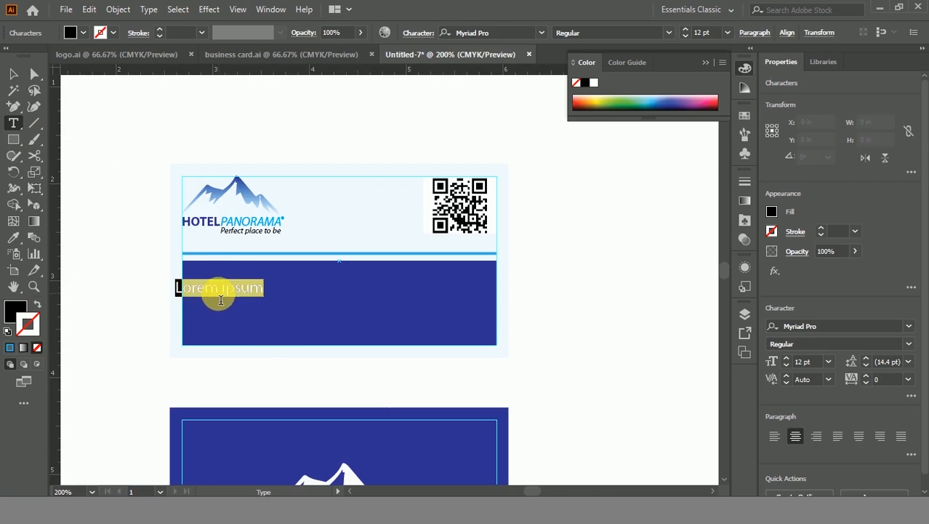
pyautogui.scroll(1, 194, 291)
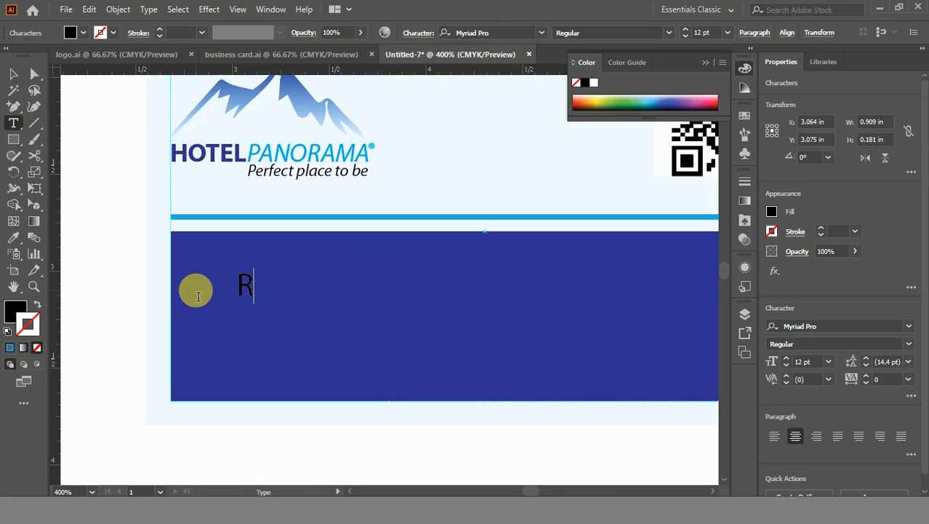
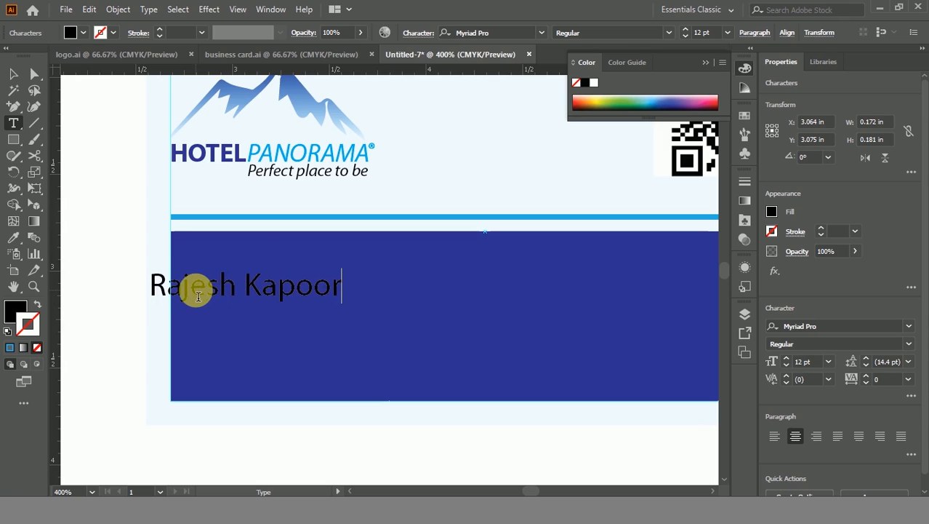
pyautogui.press('Escape')
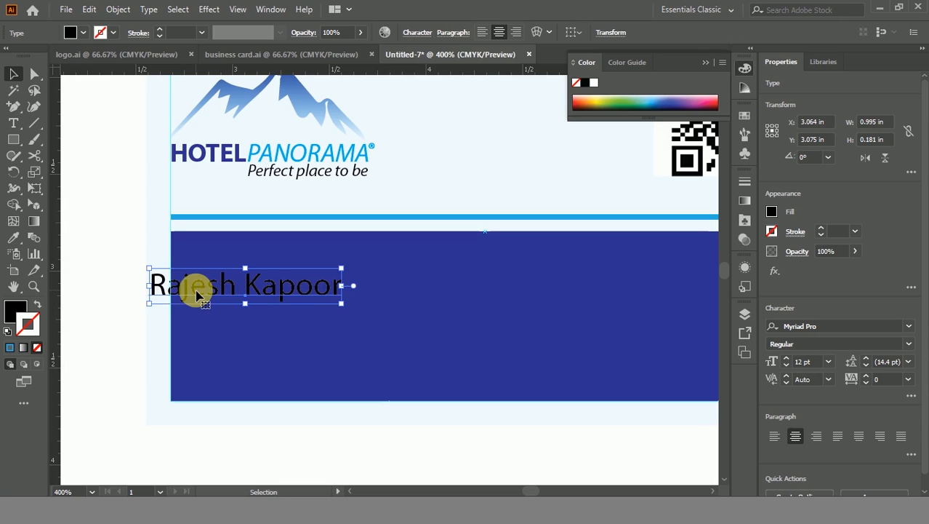
pyautogui.moveTo(266, 288); pyautogui.dragTo(305, 276)
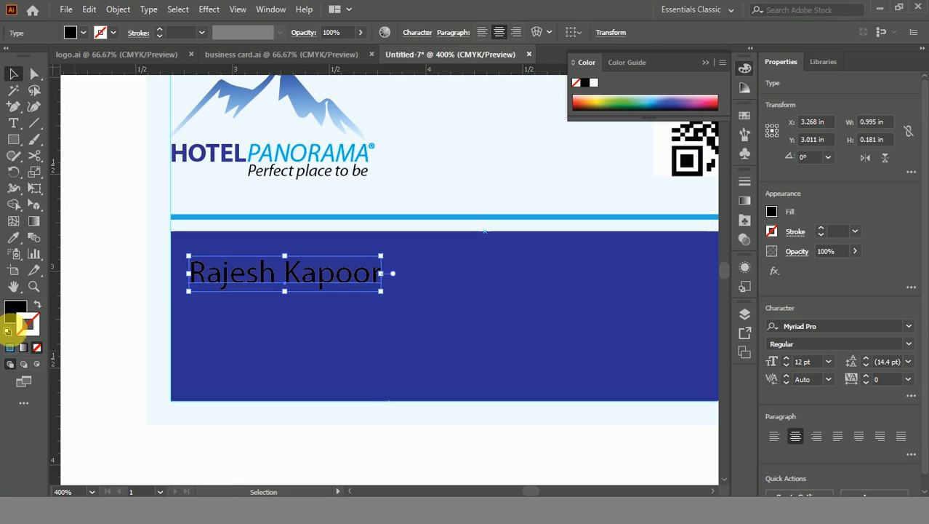
# Step: Give the name text a white fill and no stroke
pyautogui.click(12, 335)
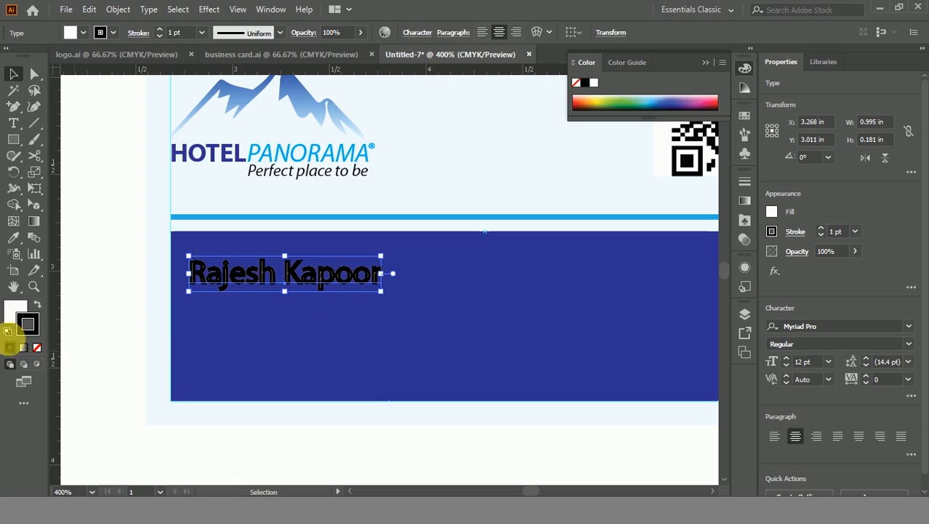
pyautogui.click(36, 348)
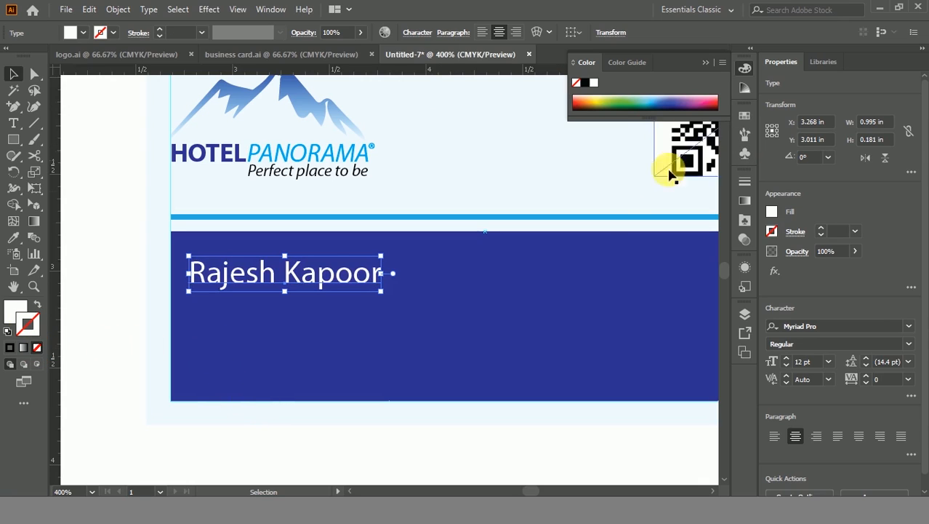
pyautogui.click(909, 326)
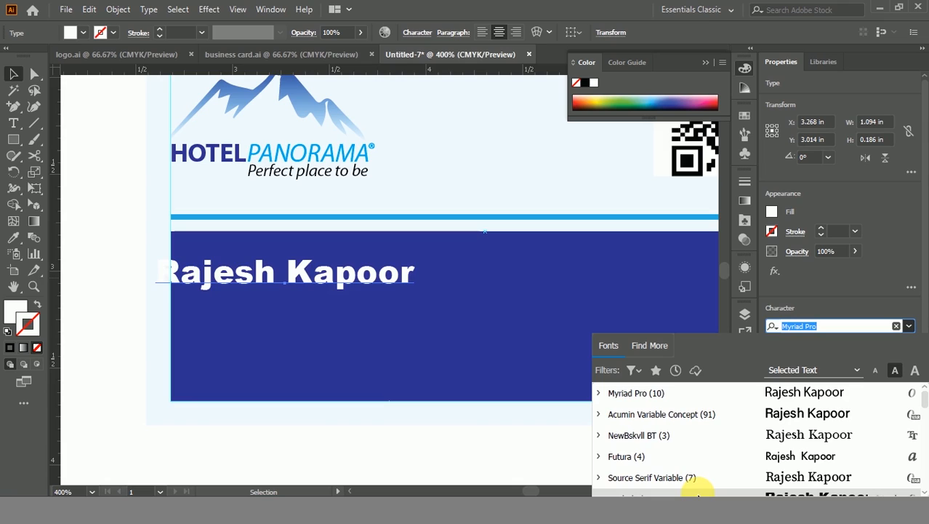
# Step: Set the name in Handel Gothic BT and duplicate it below
pyautogui.scroll(-2, 710, 442)
pyautogui.scroll(1, 710, 442)
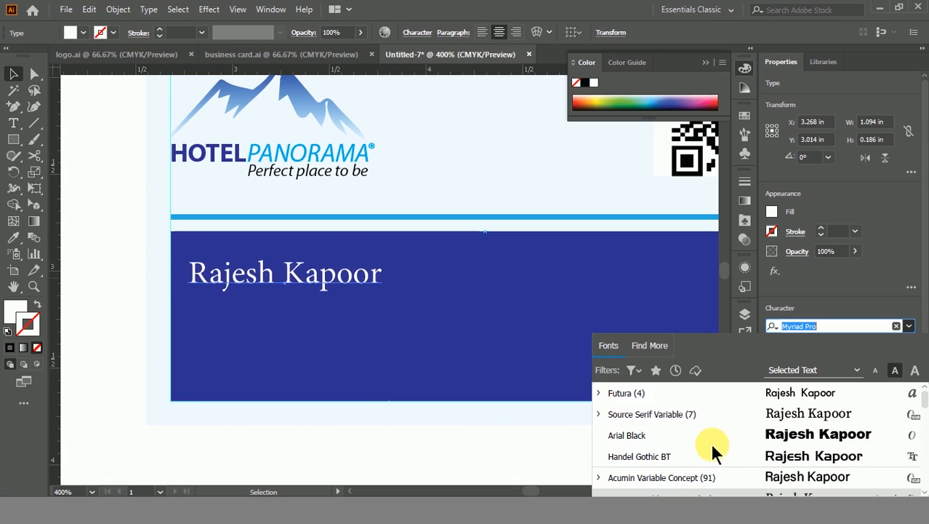
pyautogui.click(664, 459)
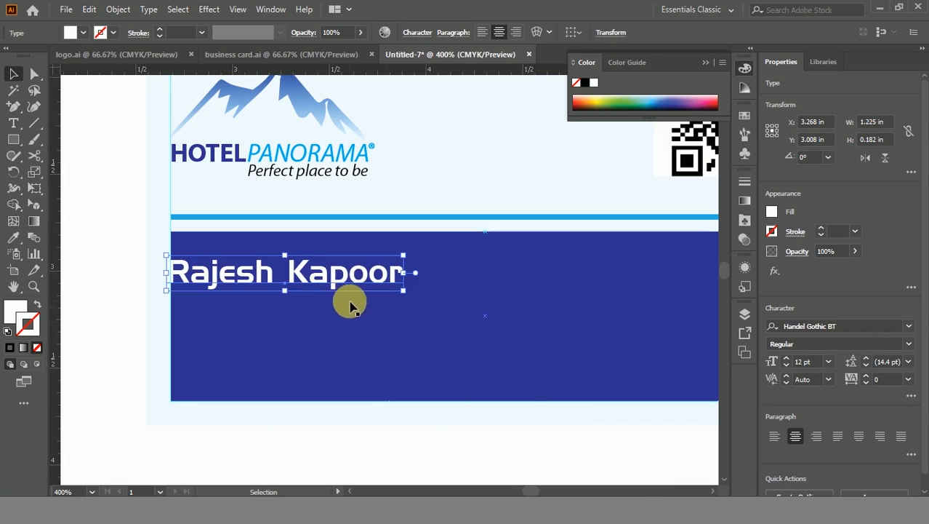
pyautogui.moveTo(316, 276); pyautogui.dragTo(307, 323)
pyautogui.click(368, 437)
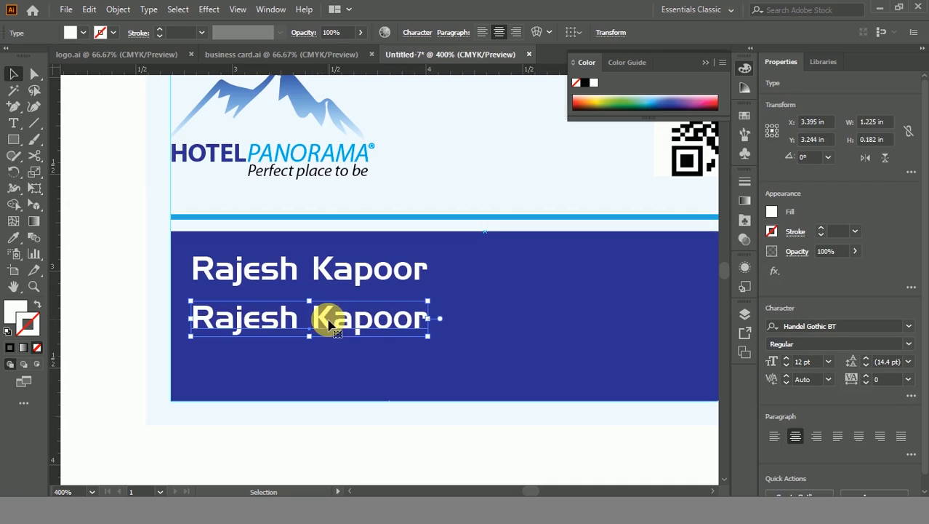
# Step: Change the copy to Acumin Variable Concept reading 'Manager', placed under the name
pyautogui.click(909, 327)
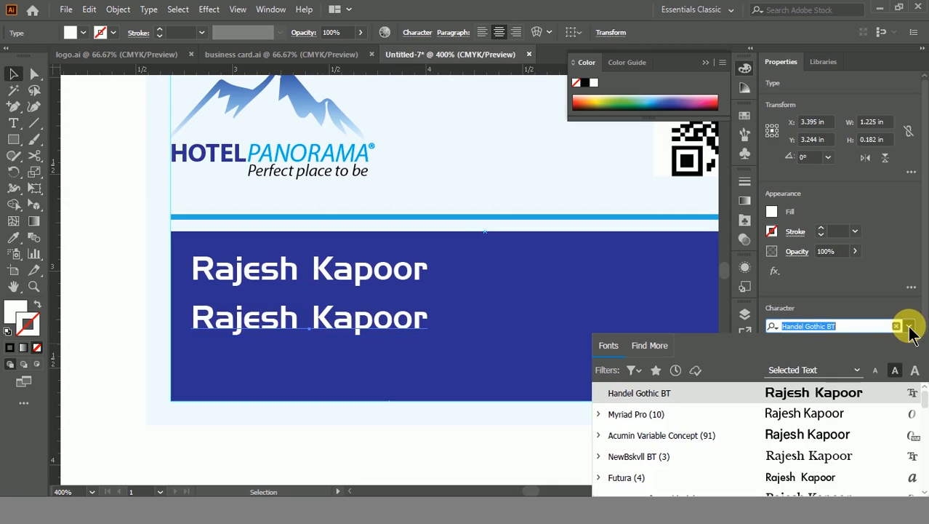
pyautogui.click(683, 436)
pyautogui.doubleClick(311, 321)
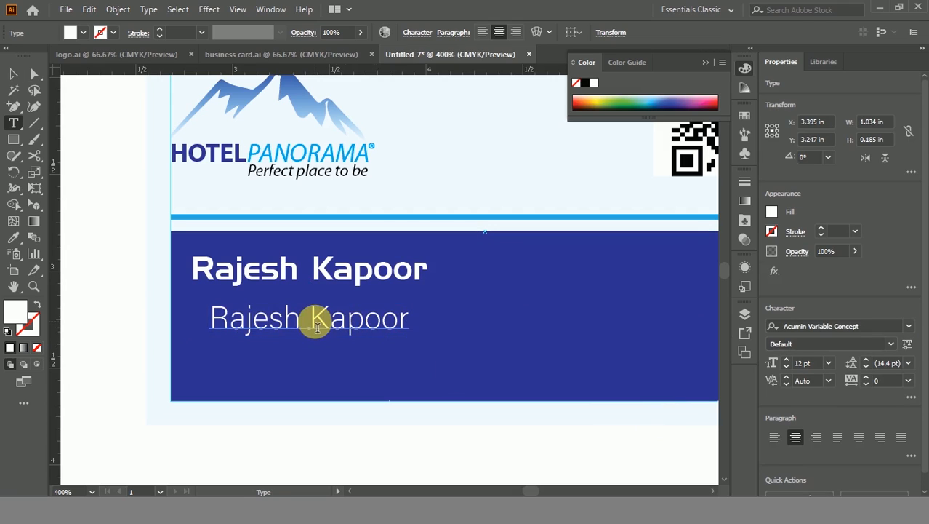
pyautogui.doubleClick(317, 327)
pyautogui.tripleClick(317, 328)
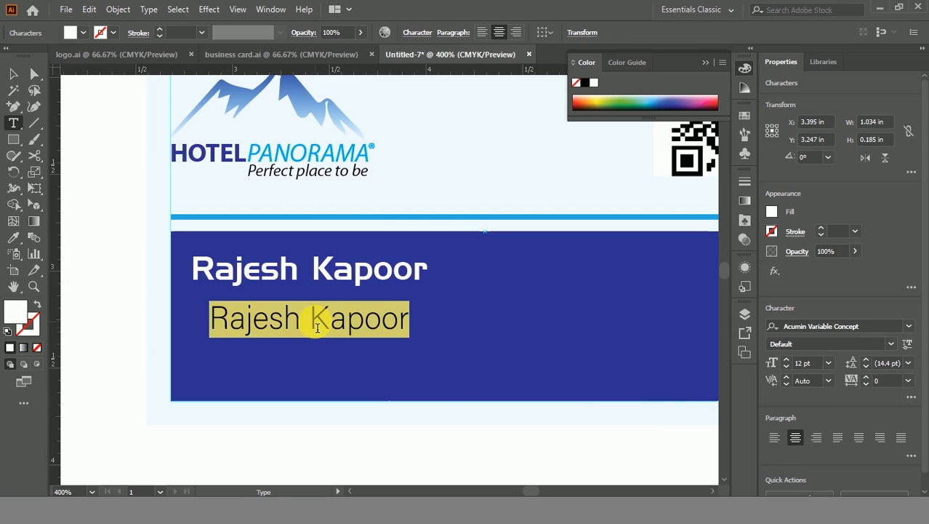
pyautogui.write('Manager')
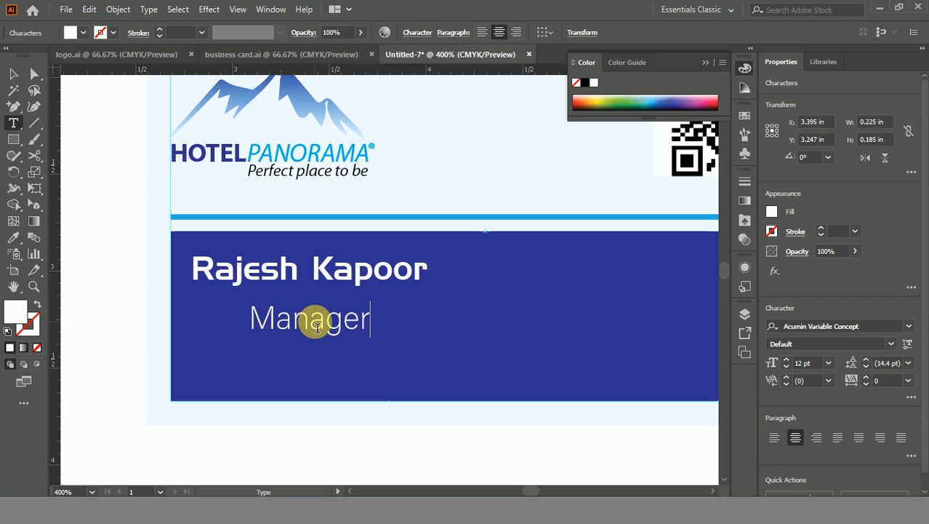
pyautogui.press('Escape')
pyautogui.scroll(3, 317, 328)
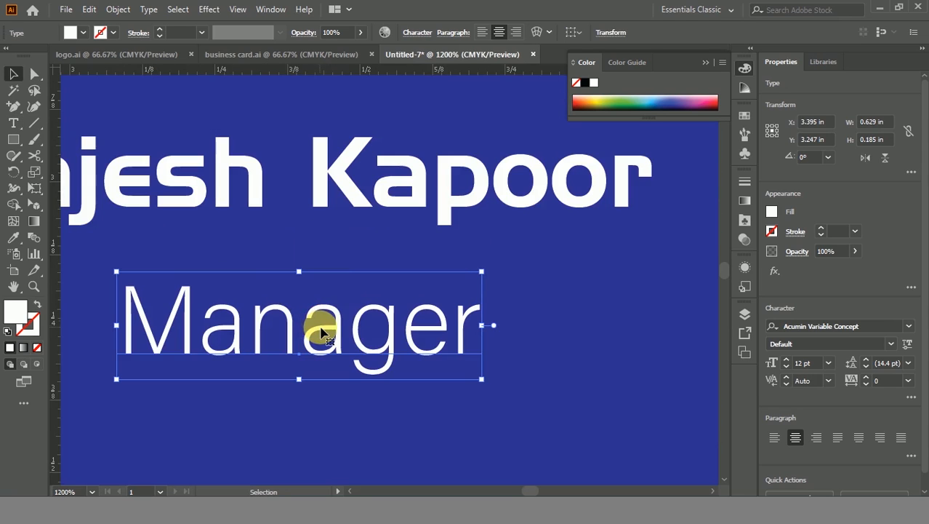
pyautogui.moveTo(322, 322); pyautogui.dragTo(317, 275)
# Step: Size Manager at 10 pt and the name at 11 pt, aligning Manager beneath
pyautogui.scroll(-3, 318, 344)
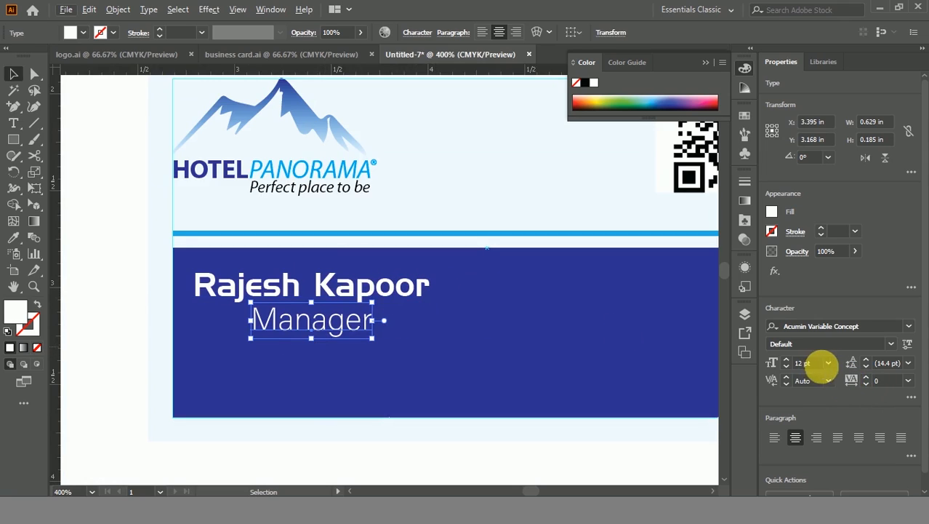
pyautogui.click(787, 366)
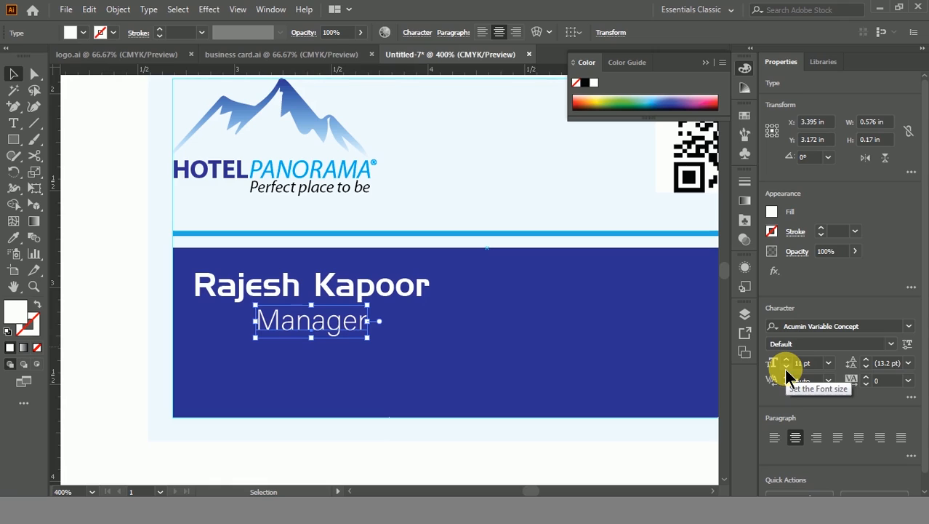
pyautogui.click(786, 366)
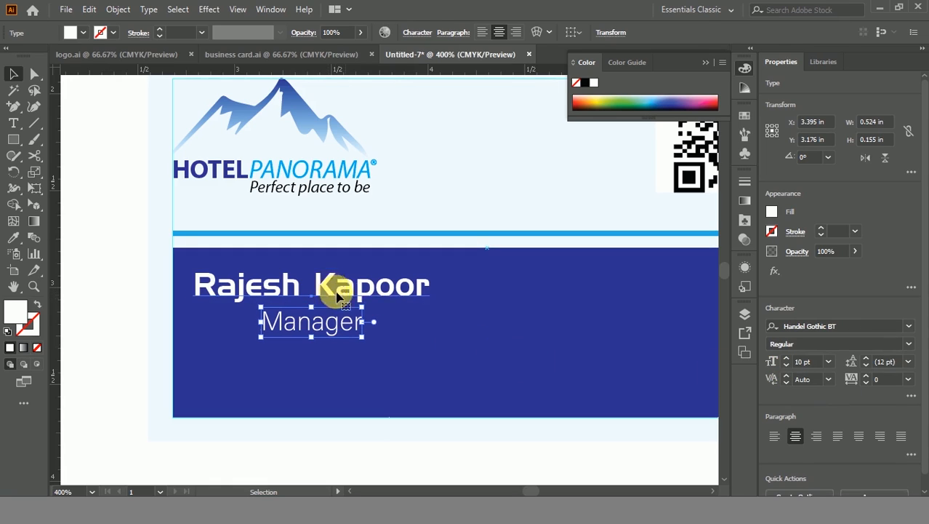
pyautogui.click(336, 290)
pyautogui.click(786, 366)
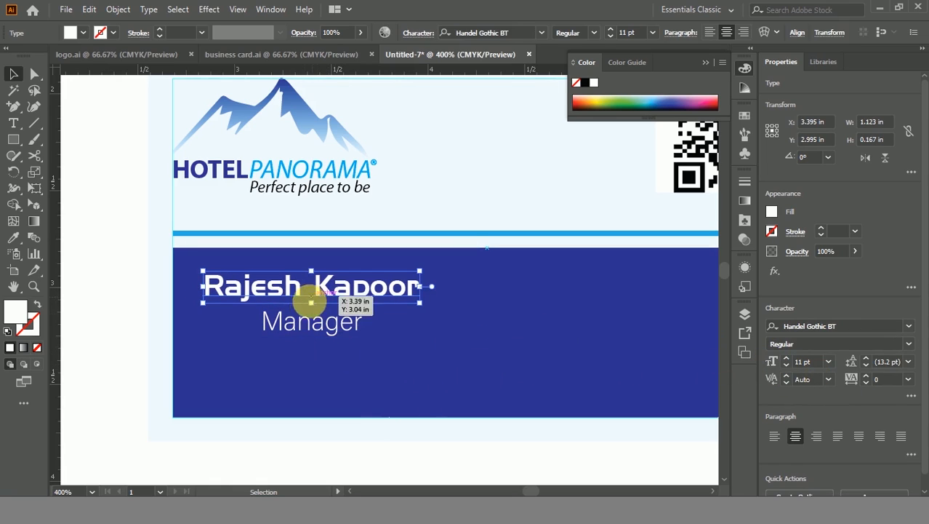
pyautogui.moveTo(311, 331); pyautogui.dragTo(392, 329)
pyautogui.click(374, 454)
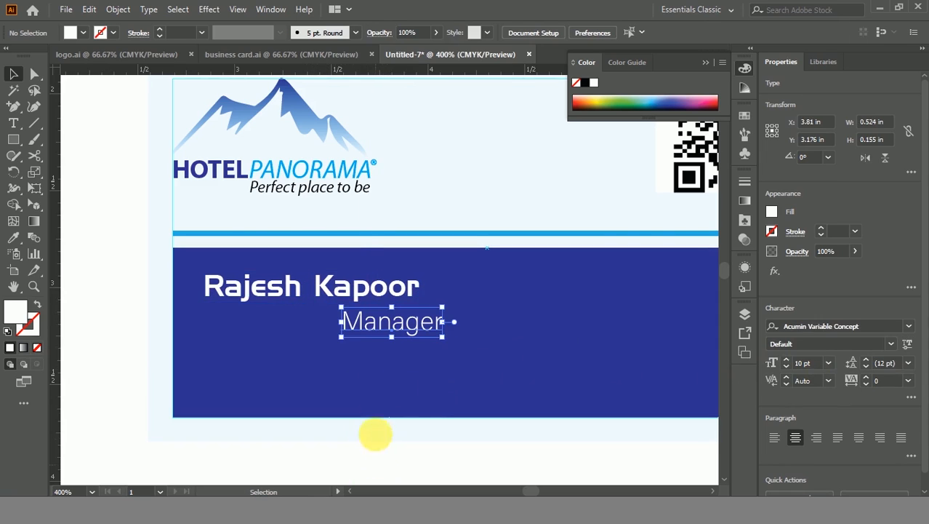
# Step: Place a copy of the Manager text up to the right on the band
pyautogui.scroll(-1, 406, 362)
pyautogui.moveTo(481, 350); pyautogui.dragTo(387, 368)
pyautogui.moveTo(297, 349); pyautogui.dragTo(444, 323)
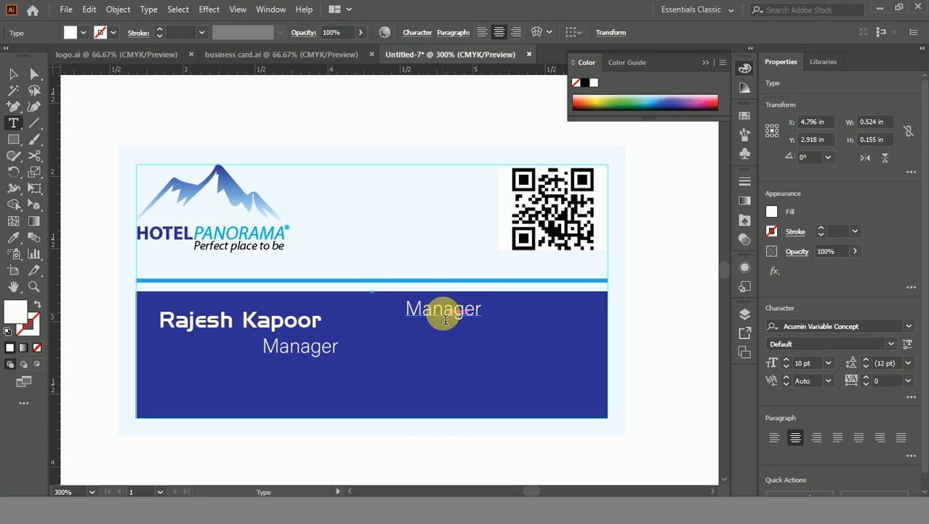
# Step: Replace the copied Manager text with the cardholder's phone number
pyautogui.doubleClick(444, 318)
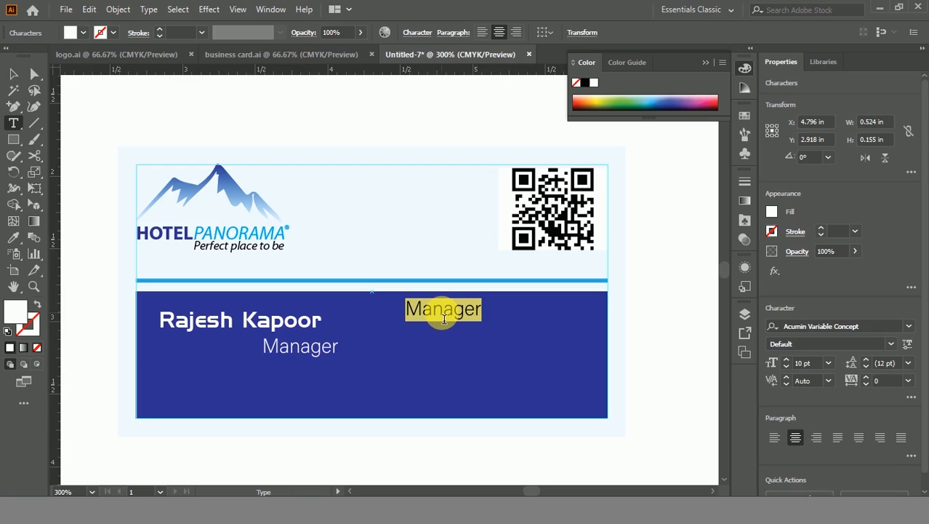
pyautogui.press('BackSpace')
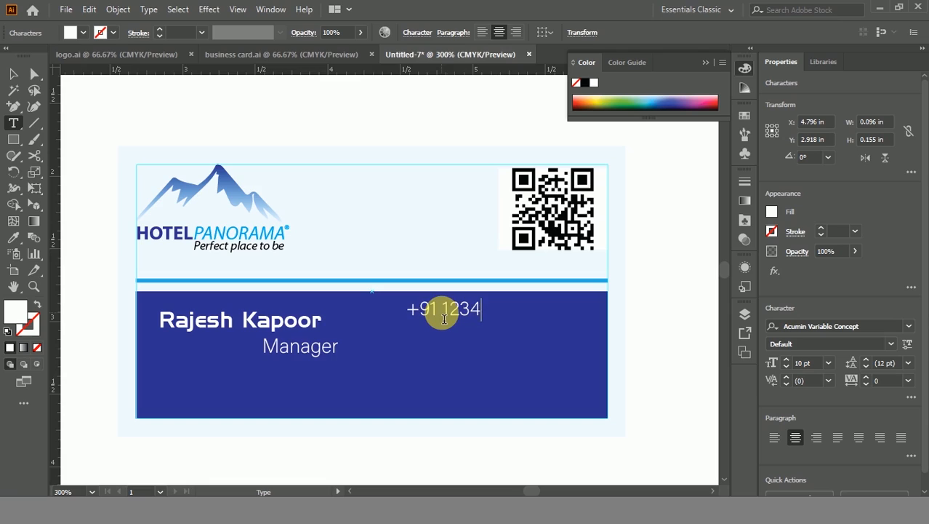
pyautogui.write('+91 12345-00000')
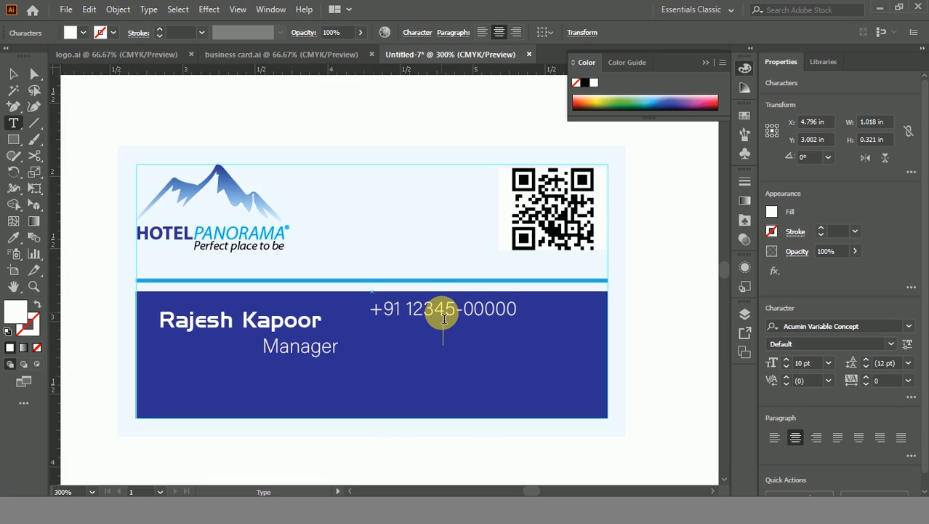
pyautogui.press('ctrl')
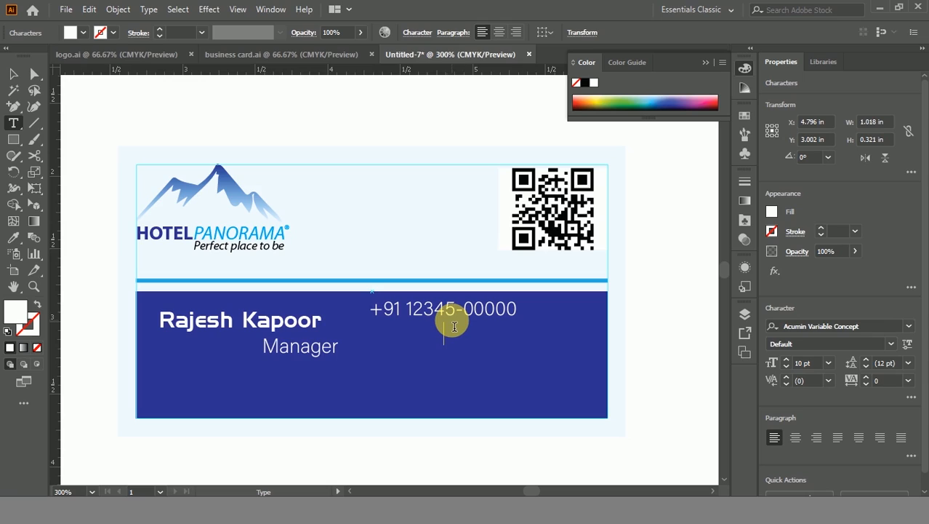
# Step: Add the e-mail address and two-line postal address below the phone number
pyautogui.doubleClick(453, 313)
pyautogui.click(452, 313)
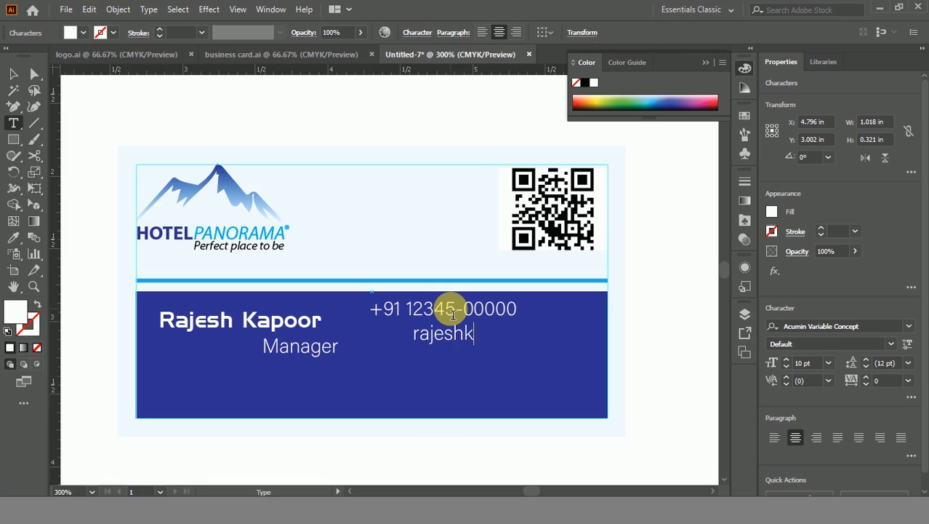
pyautogui.write('@gmail.com')
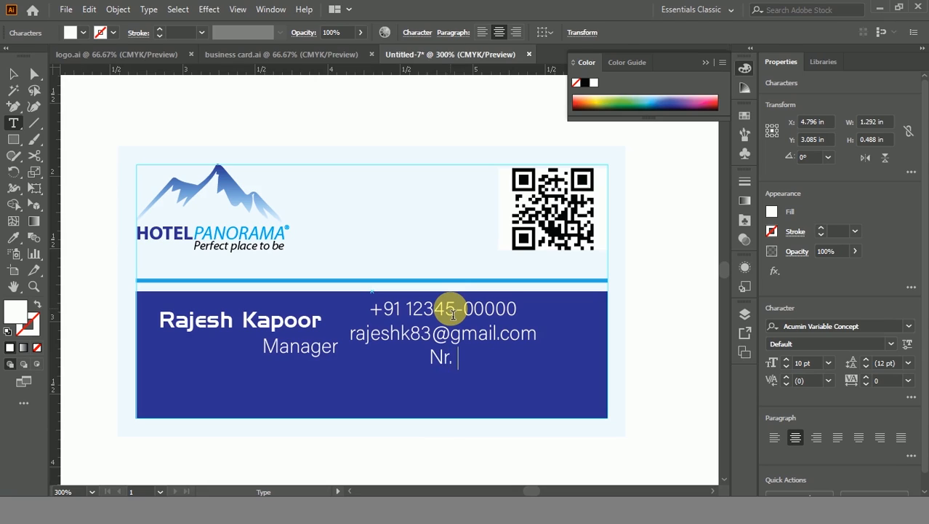
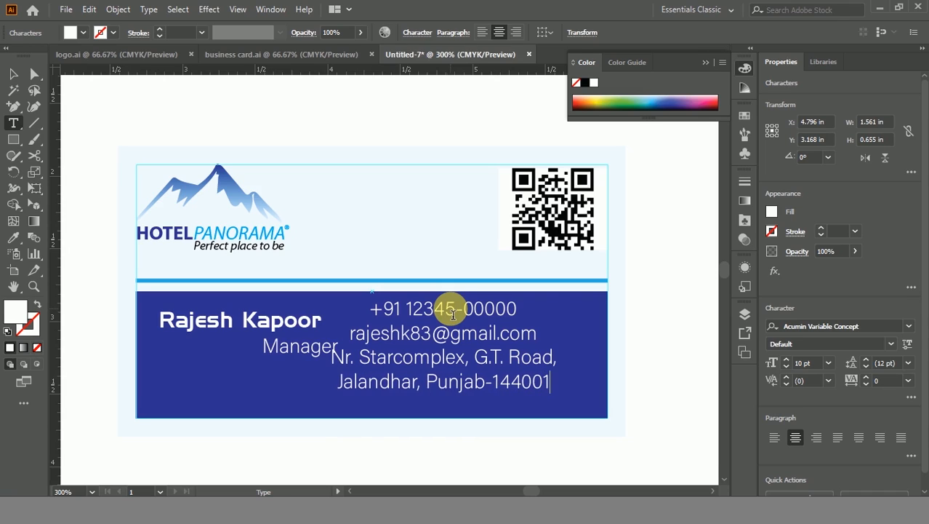
pyautogui.hotkey('ctrl', 'a')
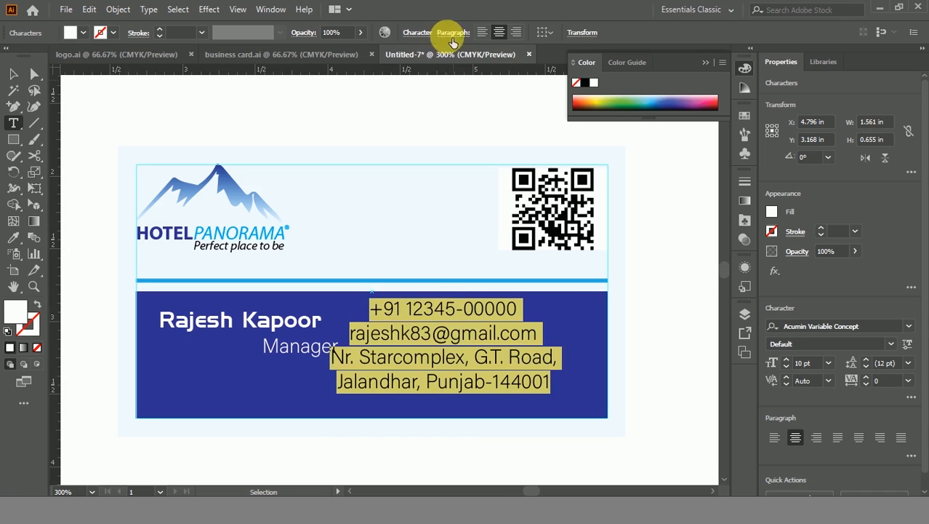
# Step: Left-align the contact text and add blank lines after the phone number and e-mail
pyautogui.click(482, 32)
pyautogui.hotkey('ctrl', 'Return')
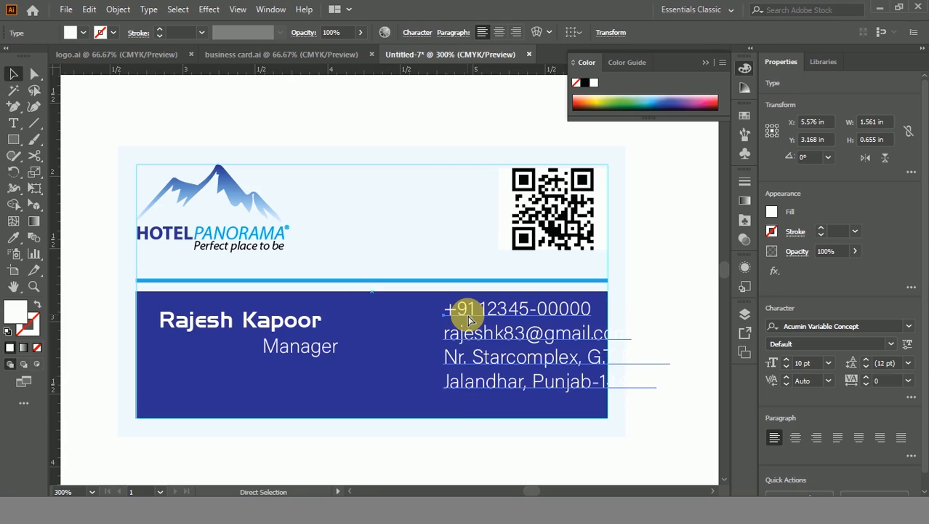
pyautogui.doubleClick(473, 314)
pyautogui.press('End')
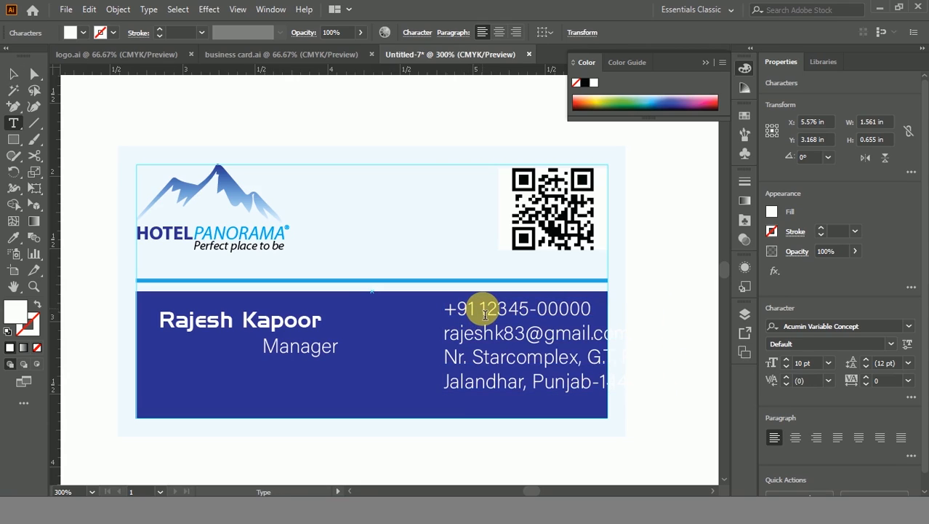
pyautogui.press('Return')
pyautogui.press('Return')
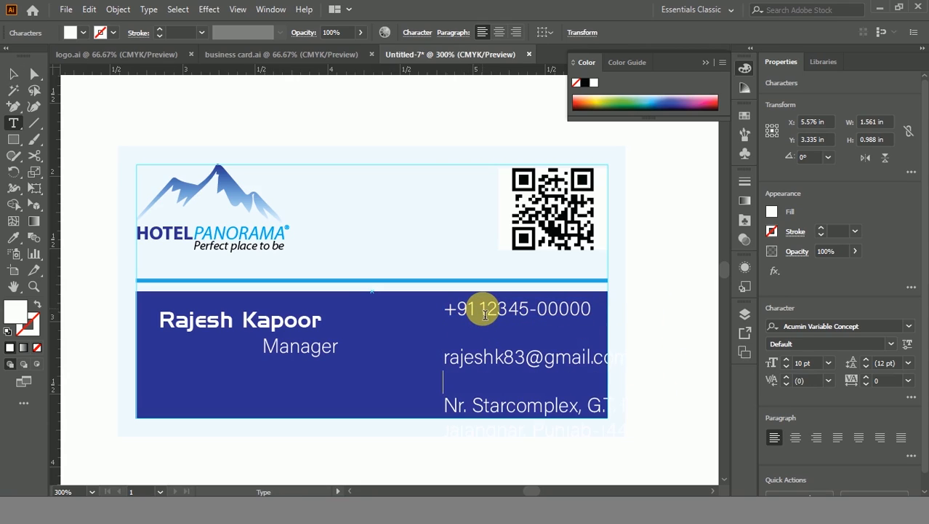
pyautogui.press('Escape')
# Step: Reduce the contact block's leading to 8 pt and move it onto the blue band
pyautogui.moveTo(489, 368); pyautogui.dragTo(441, 340)
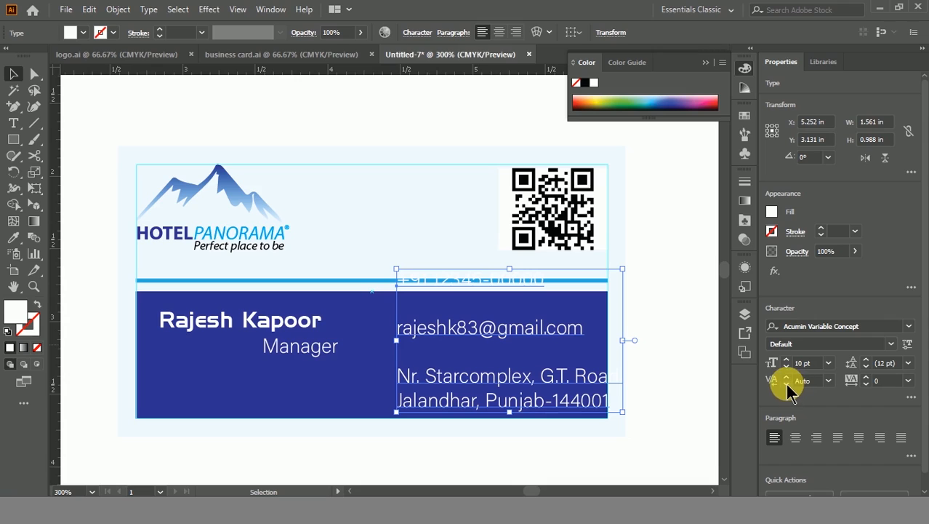
pyautogui.click(867, 367)
pyautogui.click(867, 367)
pyautogui.click(867, 368)
pyautogui.moveTo(507, 328); pyautogui.dragTo(494, 352)
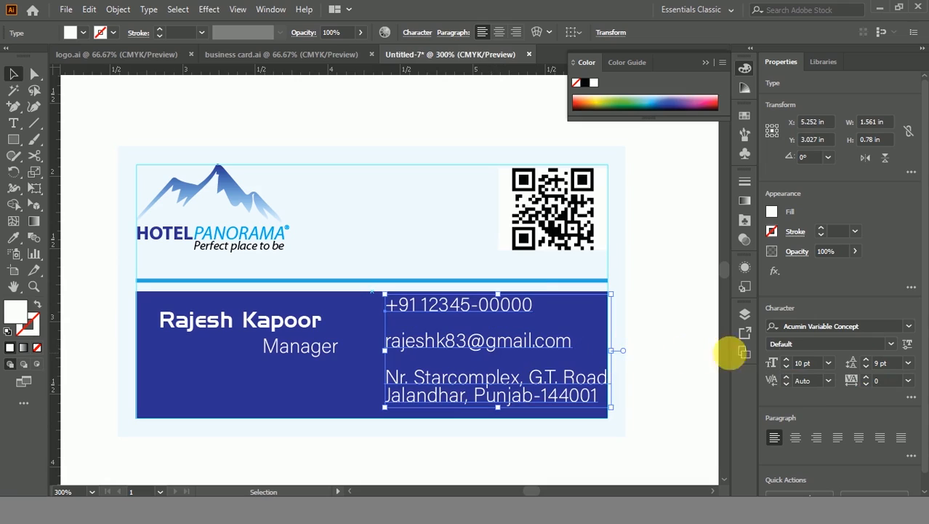
pyautogui.click(867, 368)
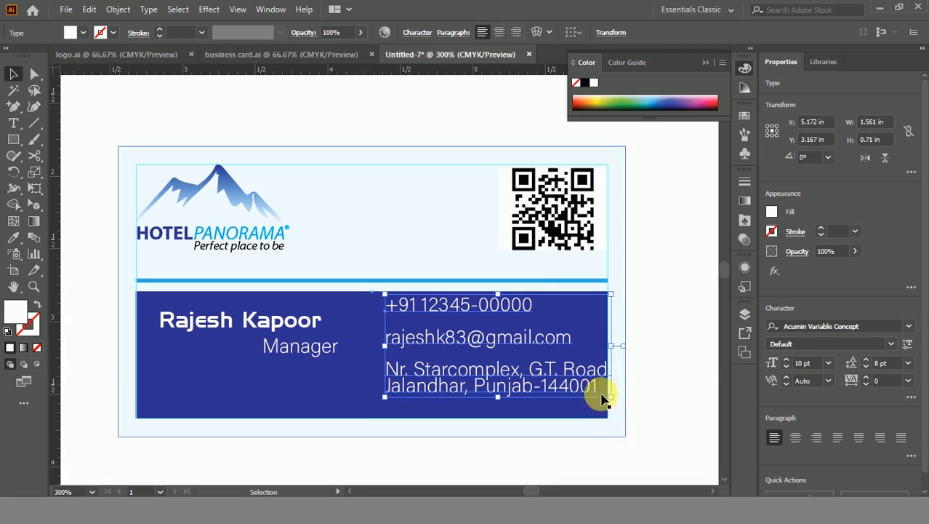
pyautogui.click(514, 452)
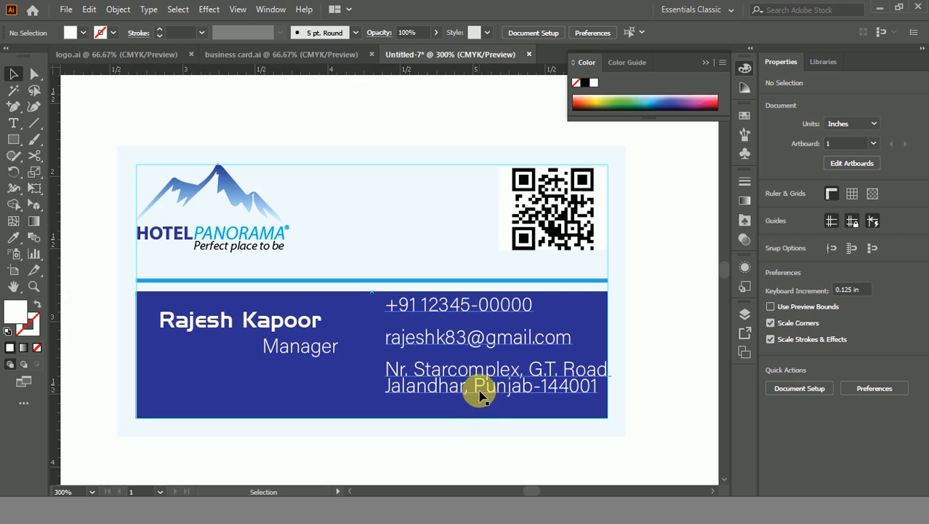
# Step: Nudge the contact block slightly lower to settle its final position on the band
pyautogui.moveTo(478, 390); pyautogui.dragTo(478, 393)
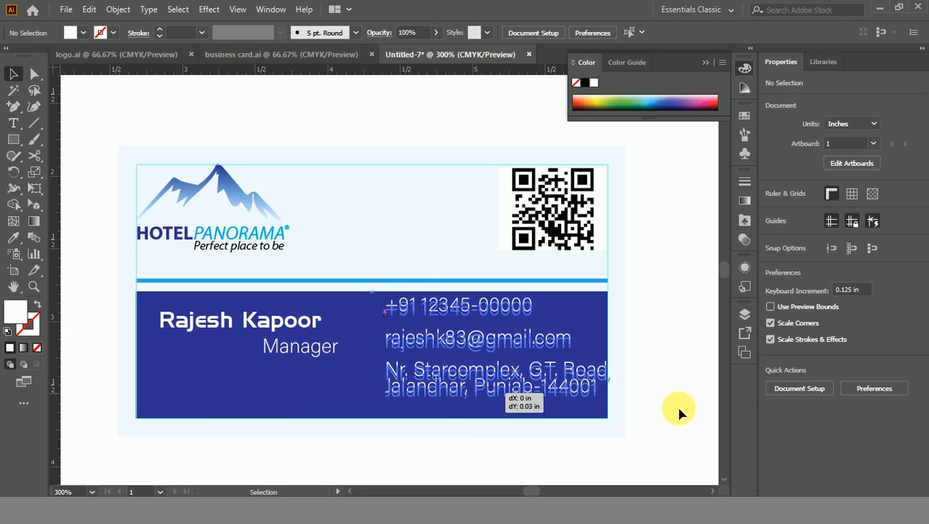
pyautogui.click(652, 360)
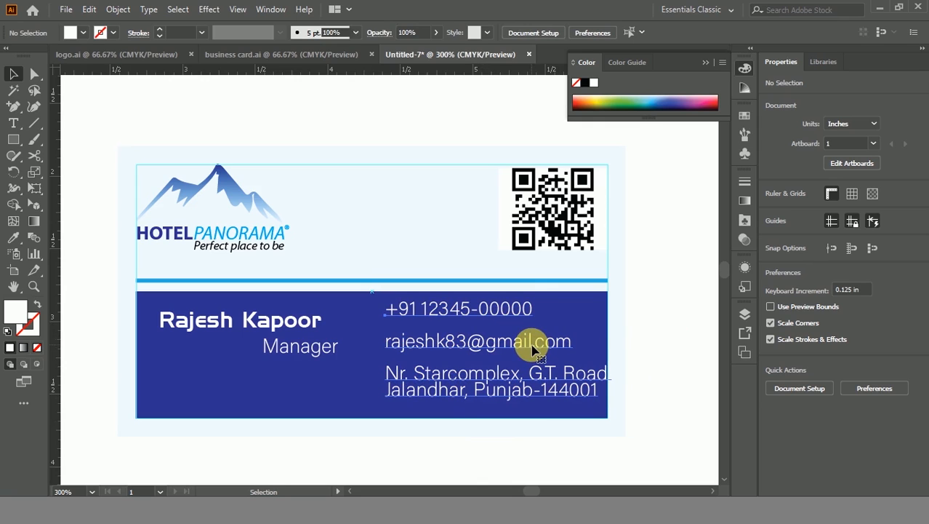
pyautogui.hotkey('ctrl', 'z')
pyautogui.hotkey('ctrl', 'shift', 'z')
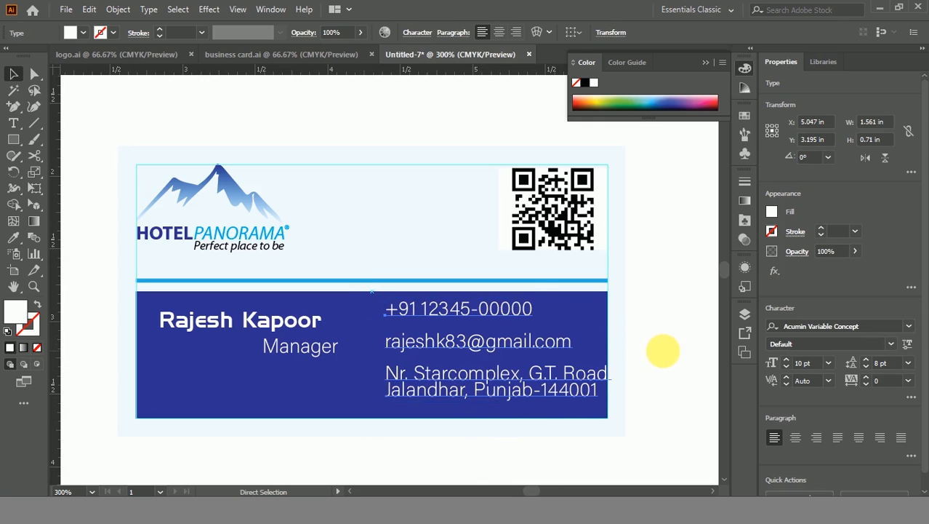
pyautogui.click(650, 347)
# Step: Frame both card sides, hide the guides, and show them zoomed in full screen mode
pyautogui.moveTo(289, 452); pyautogui.dragTo(361, 400)
pyautogui.scroll(-1, 368, 413)
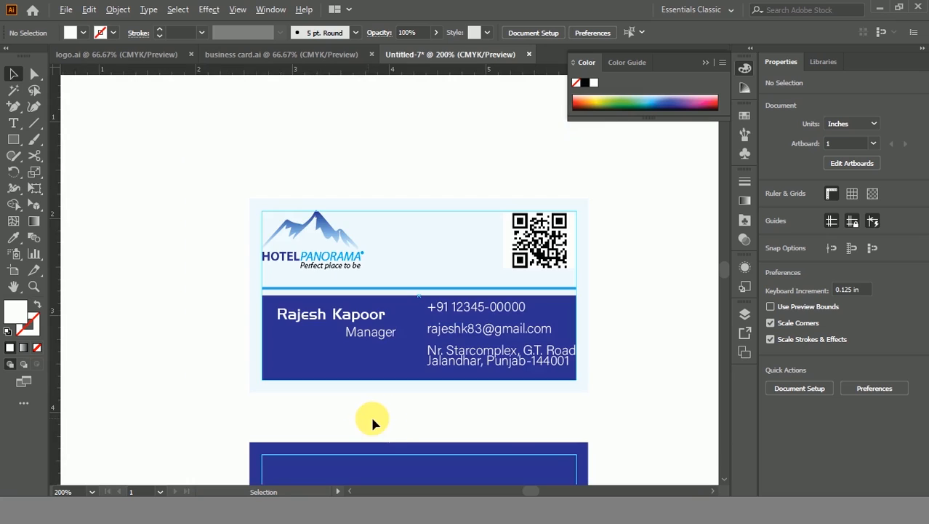
pyautogui.moveTo(400, 426); pyautogui.dragTo(348, 256)
pyautogui.scroll(-1, 406, 271)
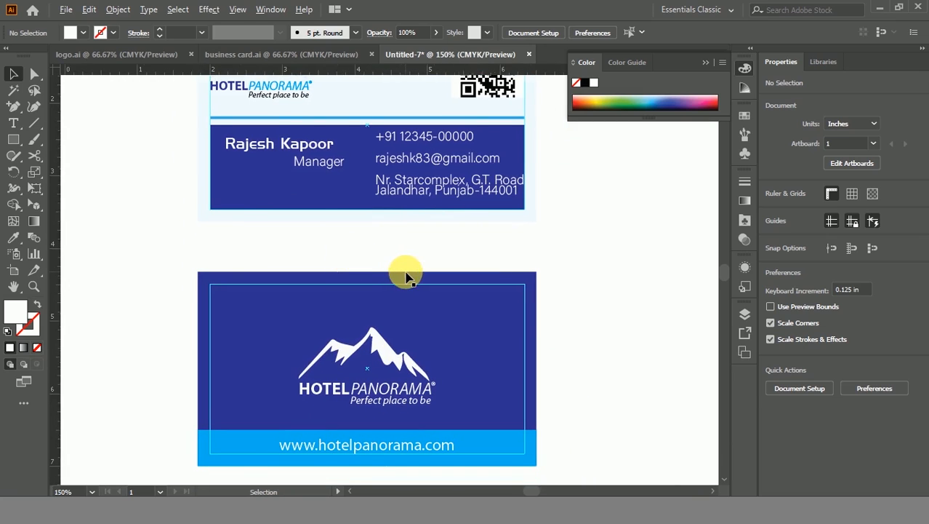
pyautogui.moveTo(407, 258); pyautogui.dragTo(393, 273)
pyautogui.hotkey('ctrl', ';')
pyautogui.press('f')
pyautogui.press('f')
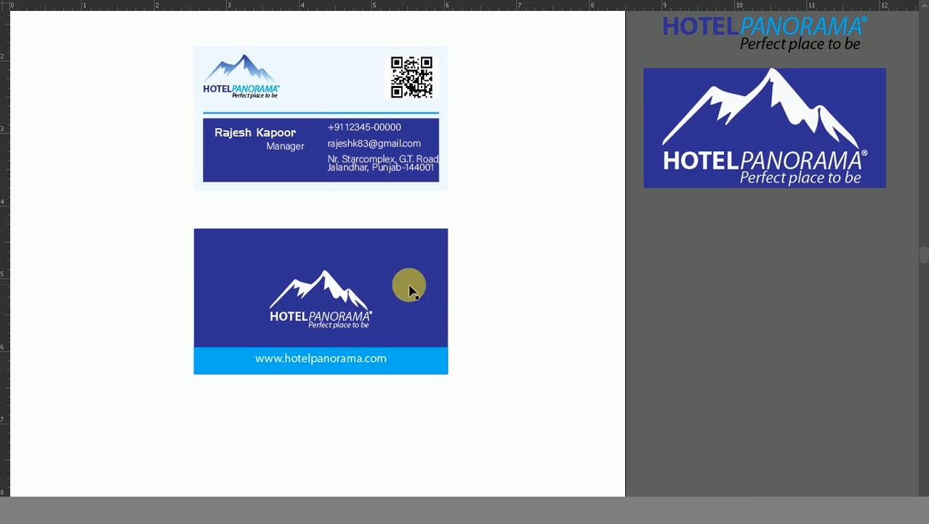
pyautogui.press('z')
pyautogui.moveTo(185, 42); pyautogui.dragTo(477, 402)
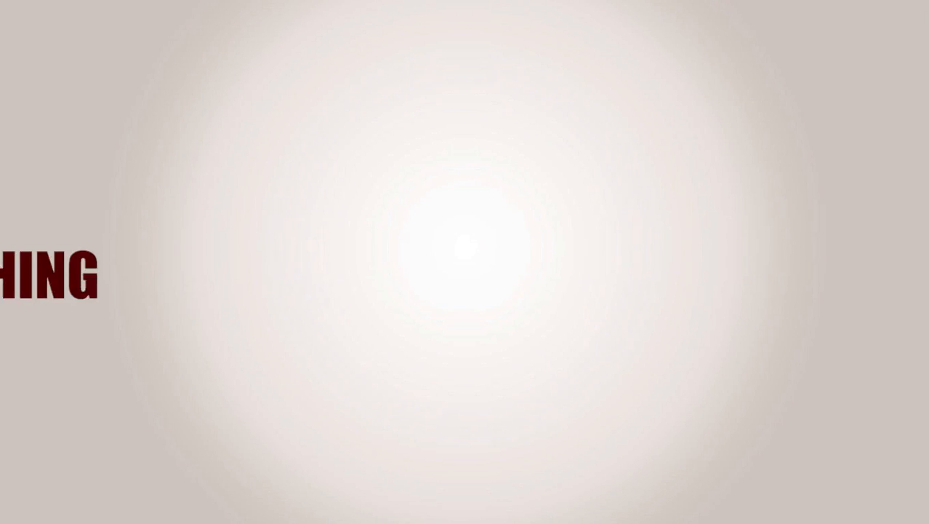